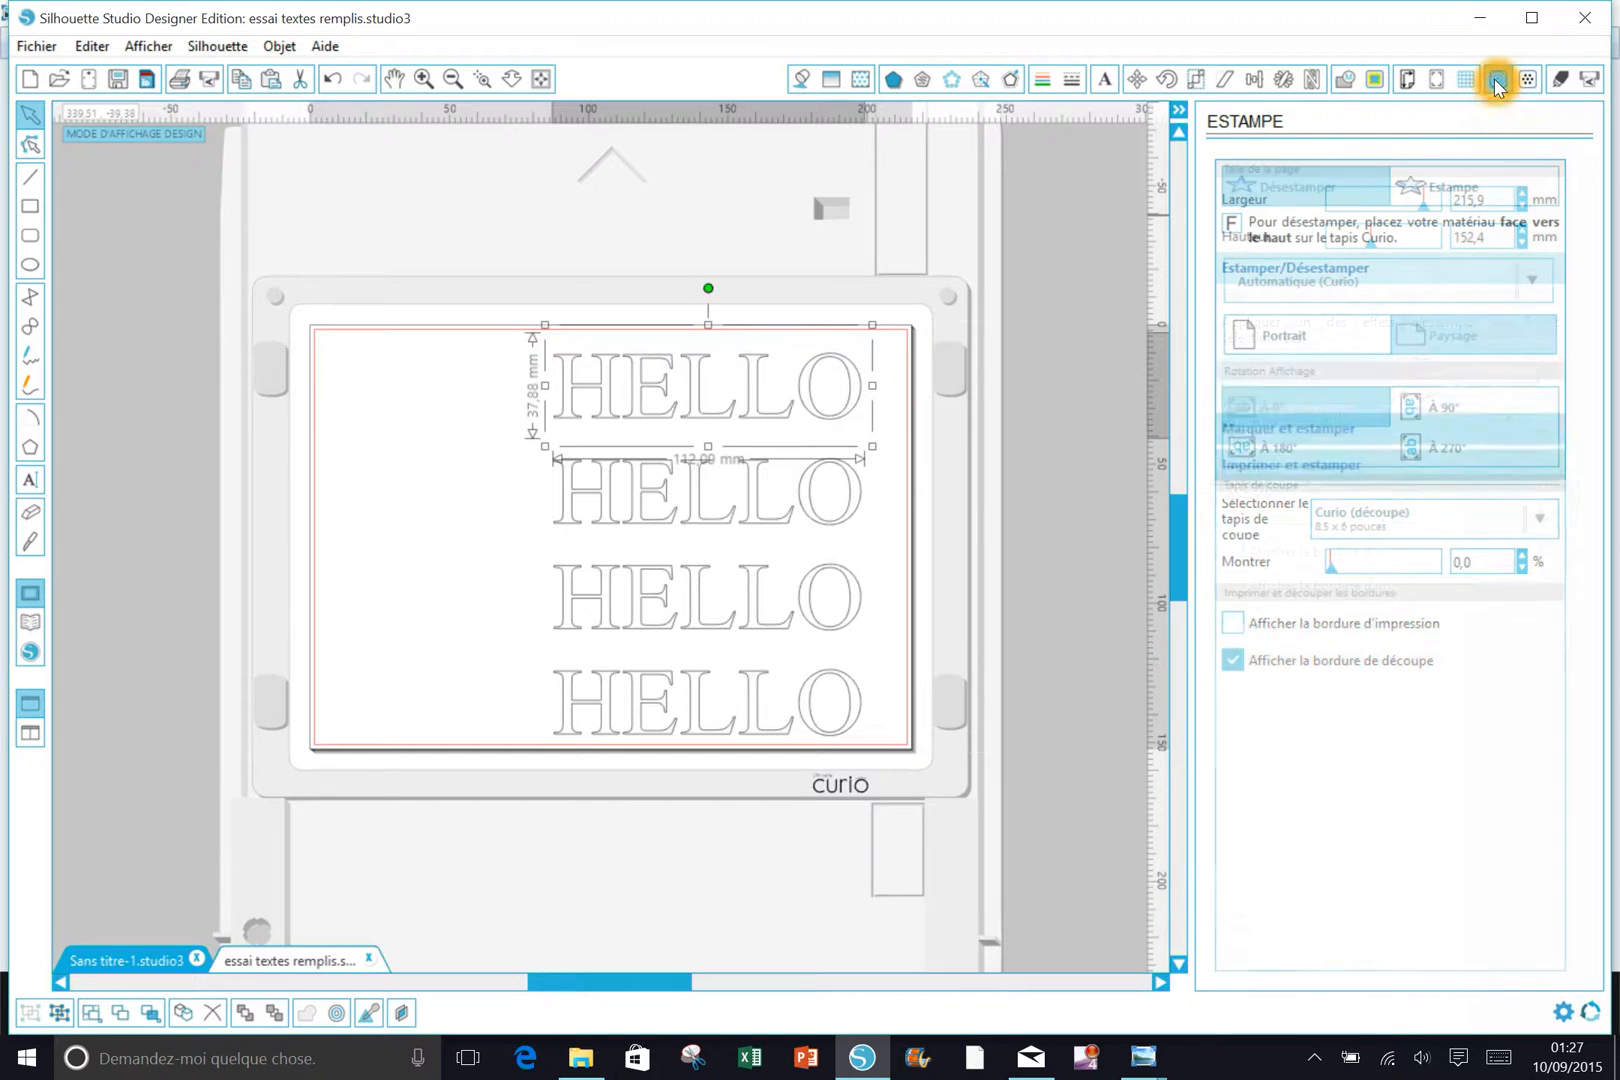
Fill the topmost HELLO text with the Concentrique stipple effect at 0.8 mm spacing
left_click_drag(846, 412, 851, 418)
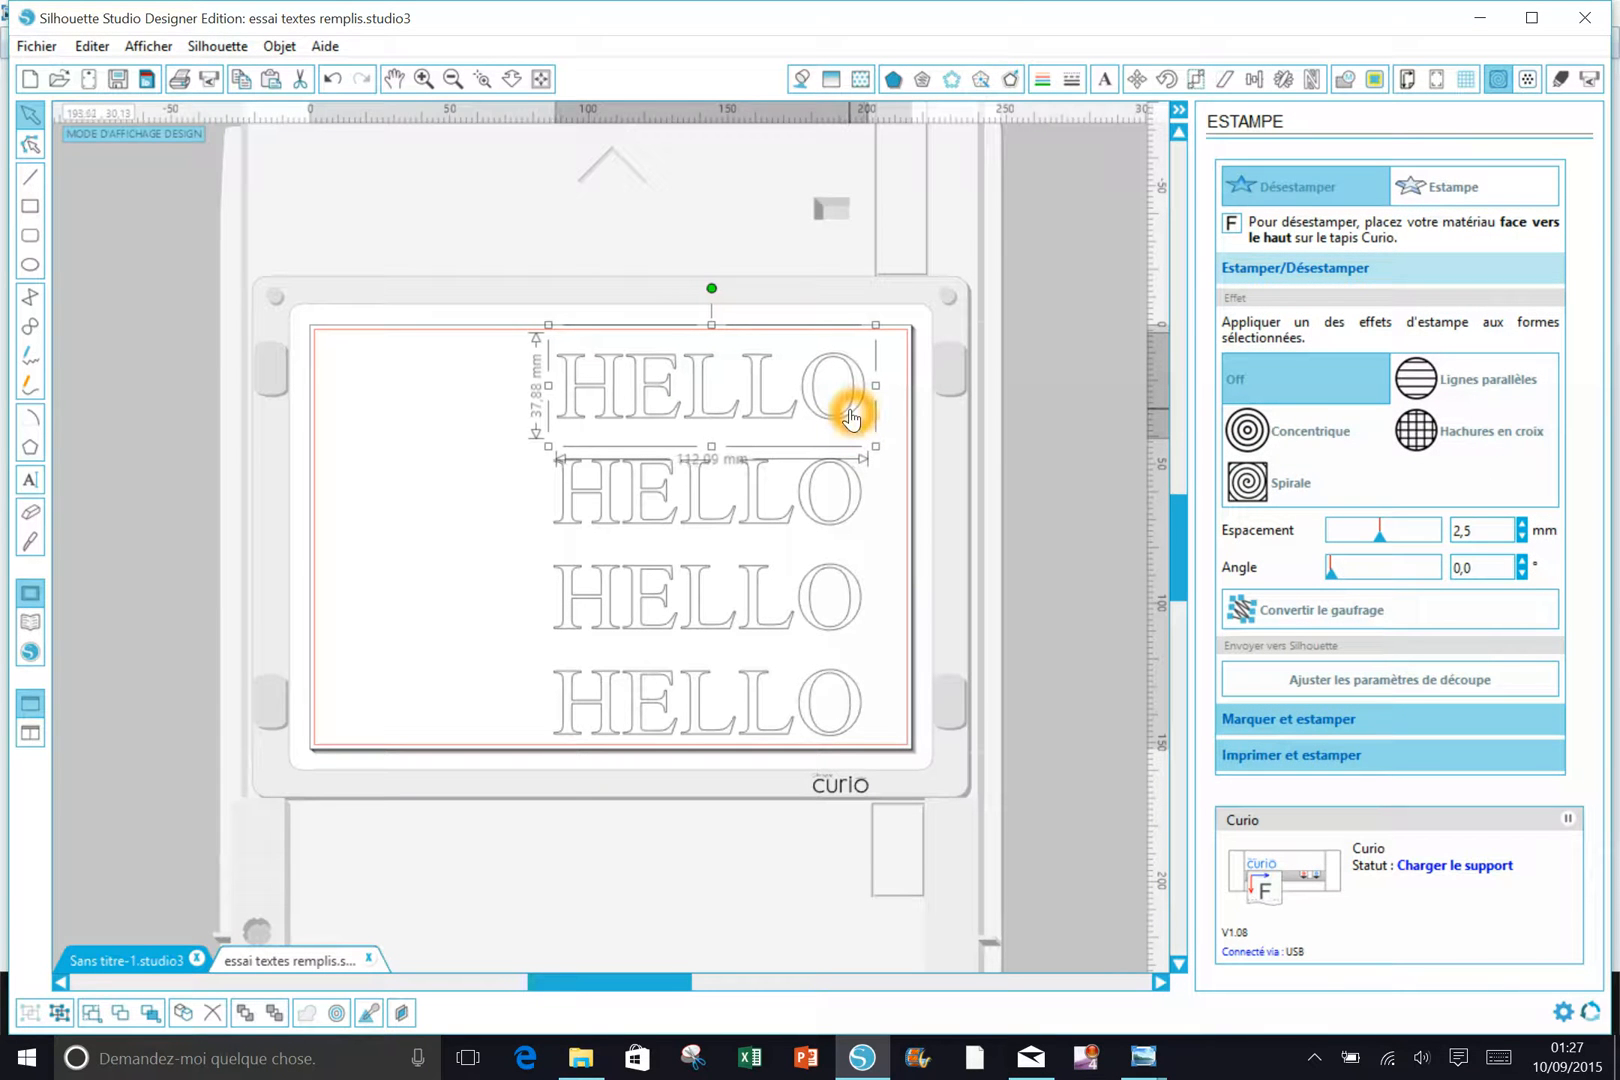
left_click(1295, 427)
left_click(1304, 436)
left_click(1305, 438)
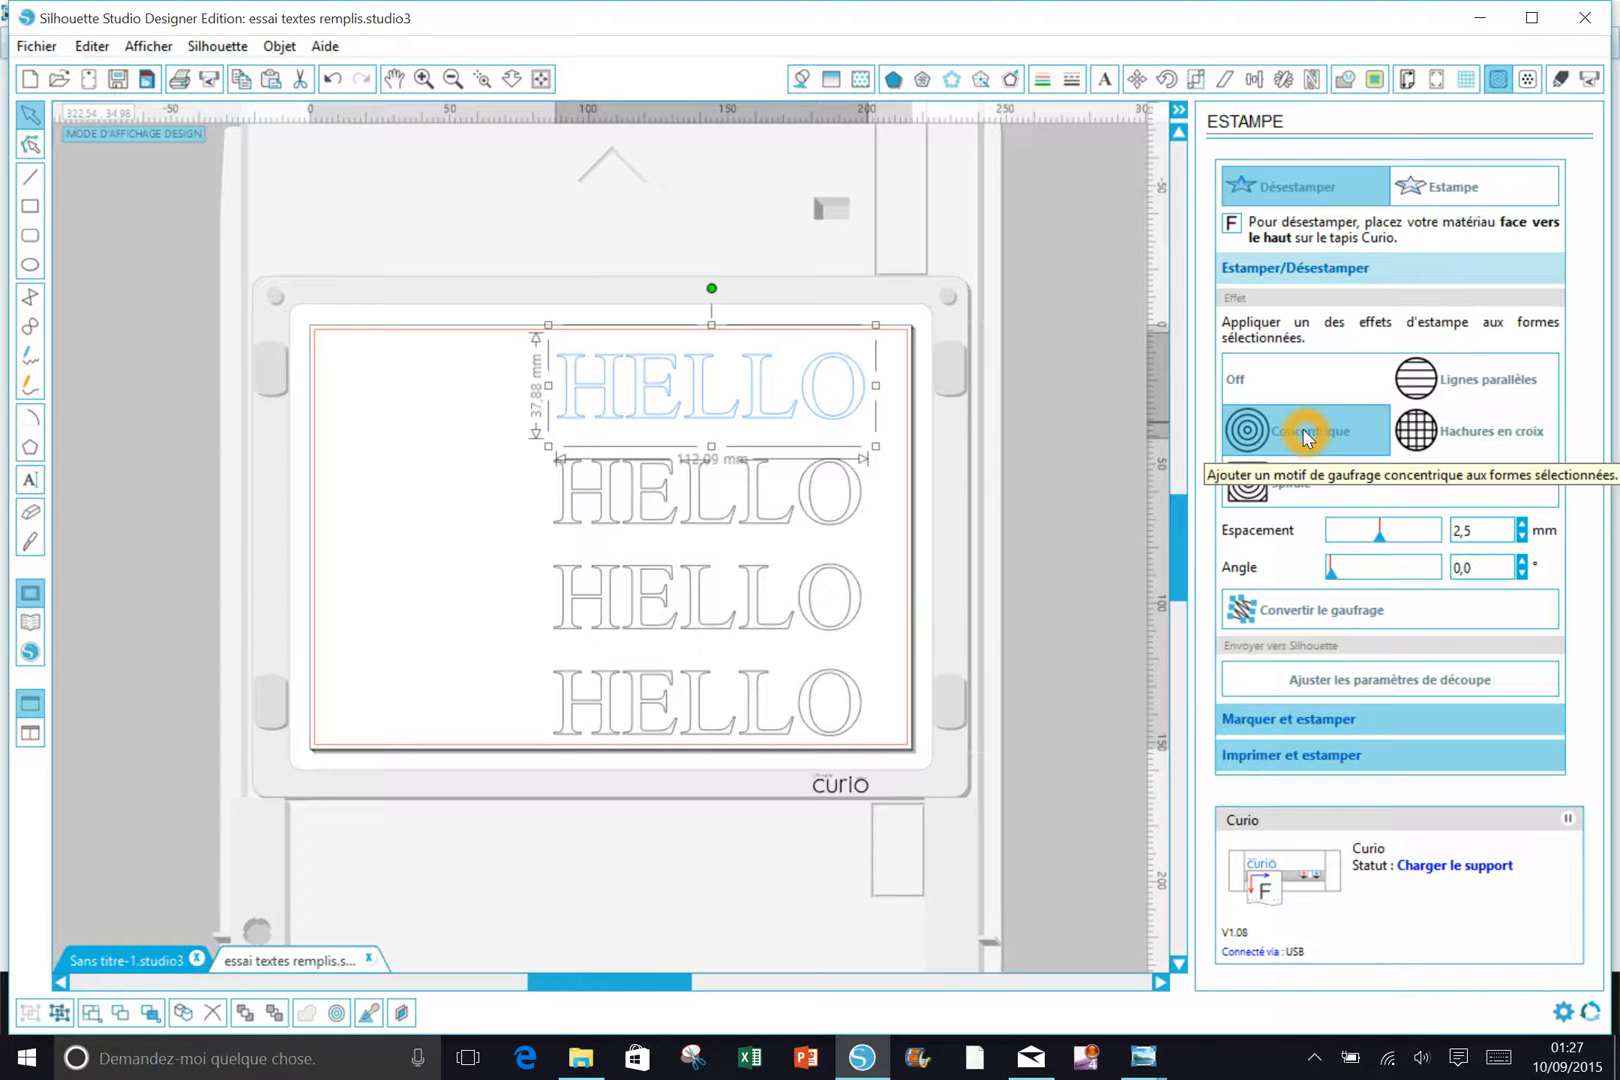
left_click_drag(1383, 545, 1341, 541)
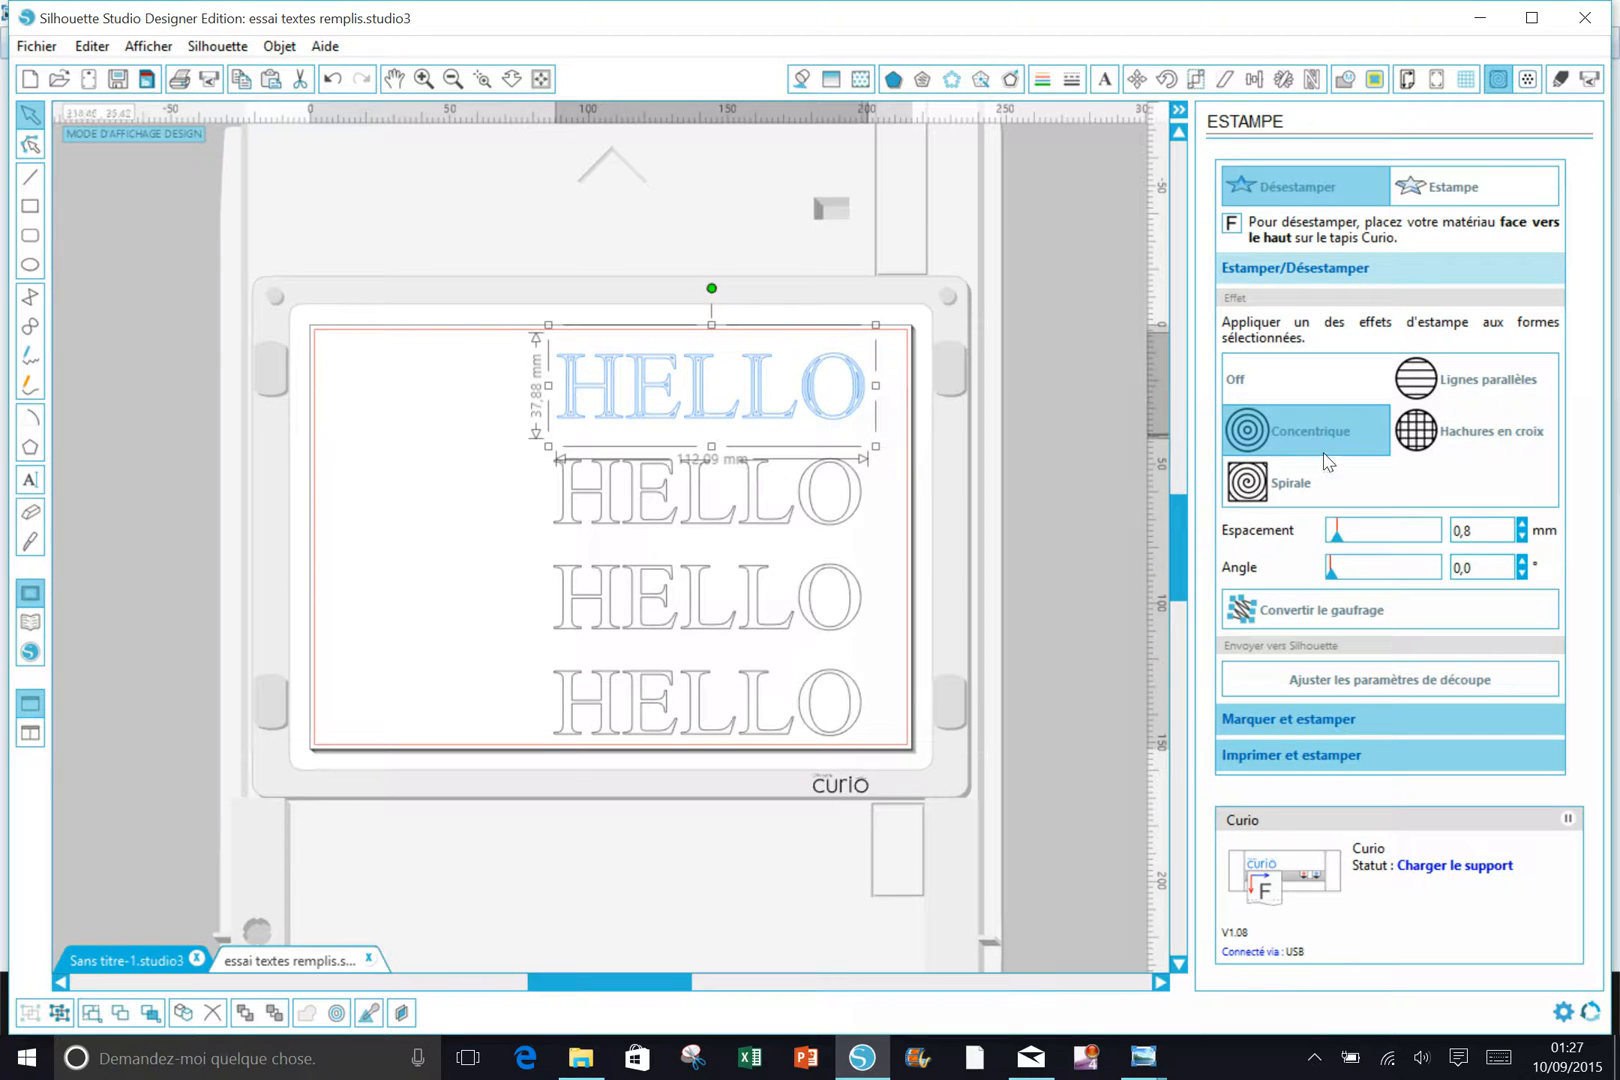
Fill the second HELLO text with the Spirale effect, setting the spacing to 2.4 mm and the angle to 31.7°
left_click(820, 520)
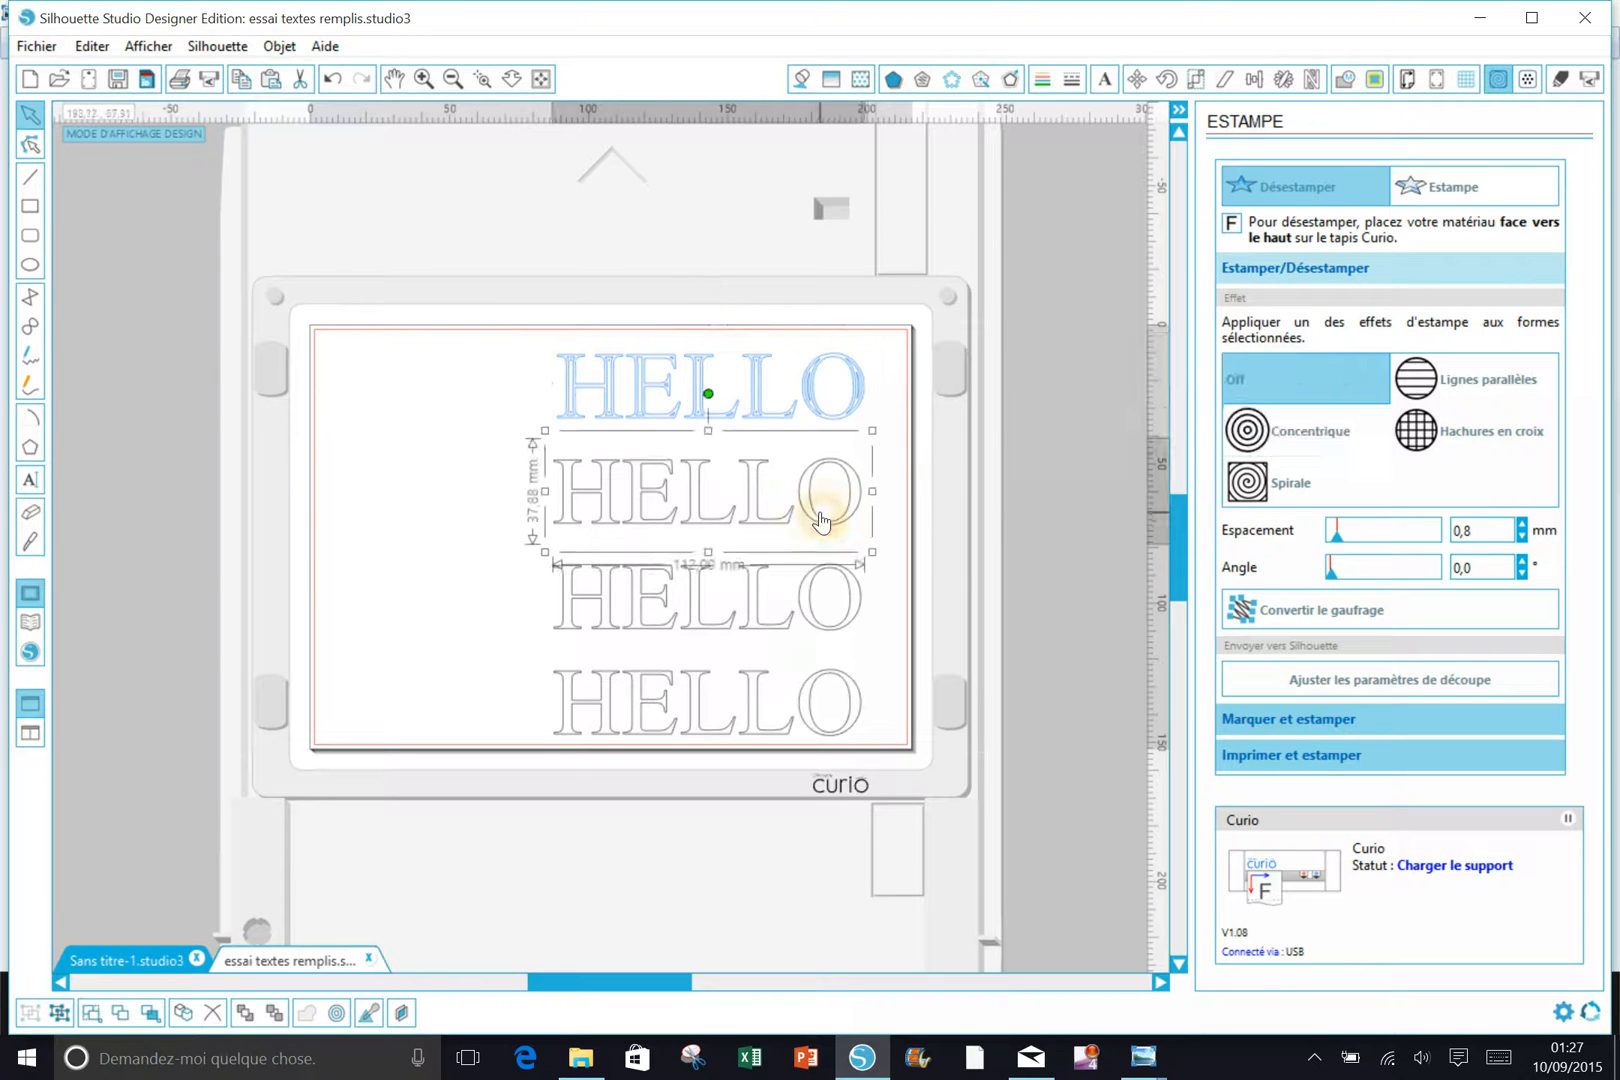
left_click(1285, 490)
left_click(1337, 538)
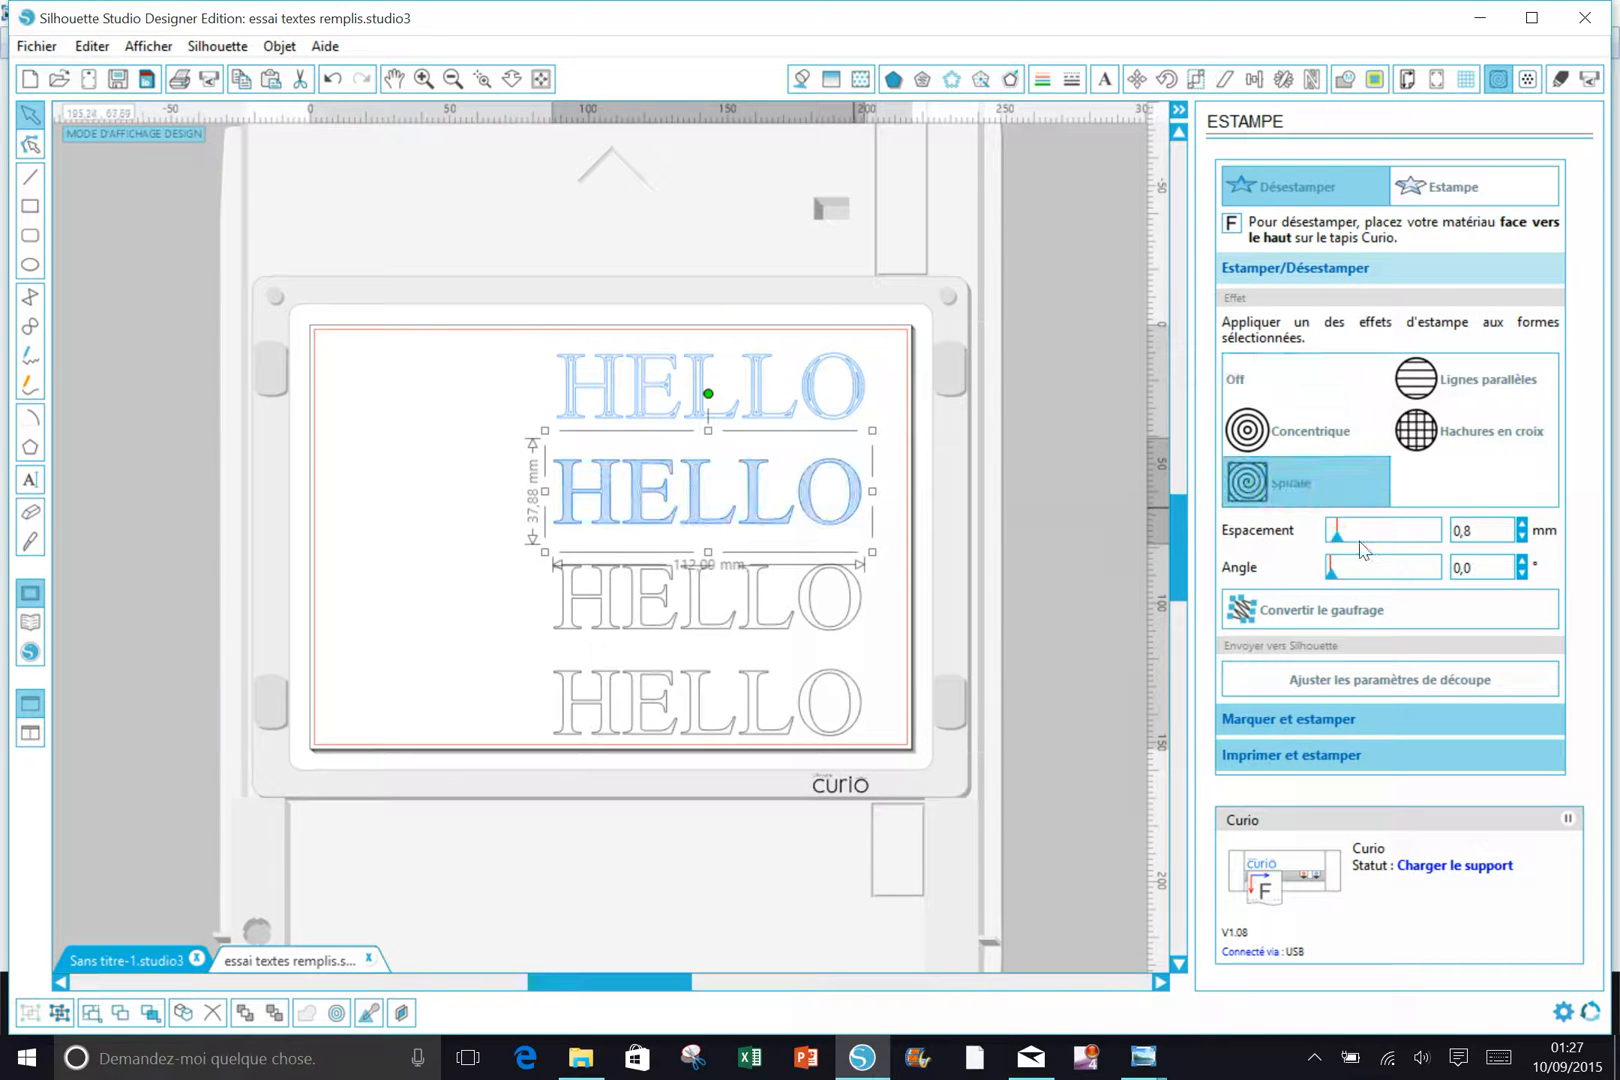
left_click_drag(1340, 547, 1378, 548)
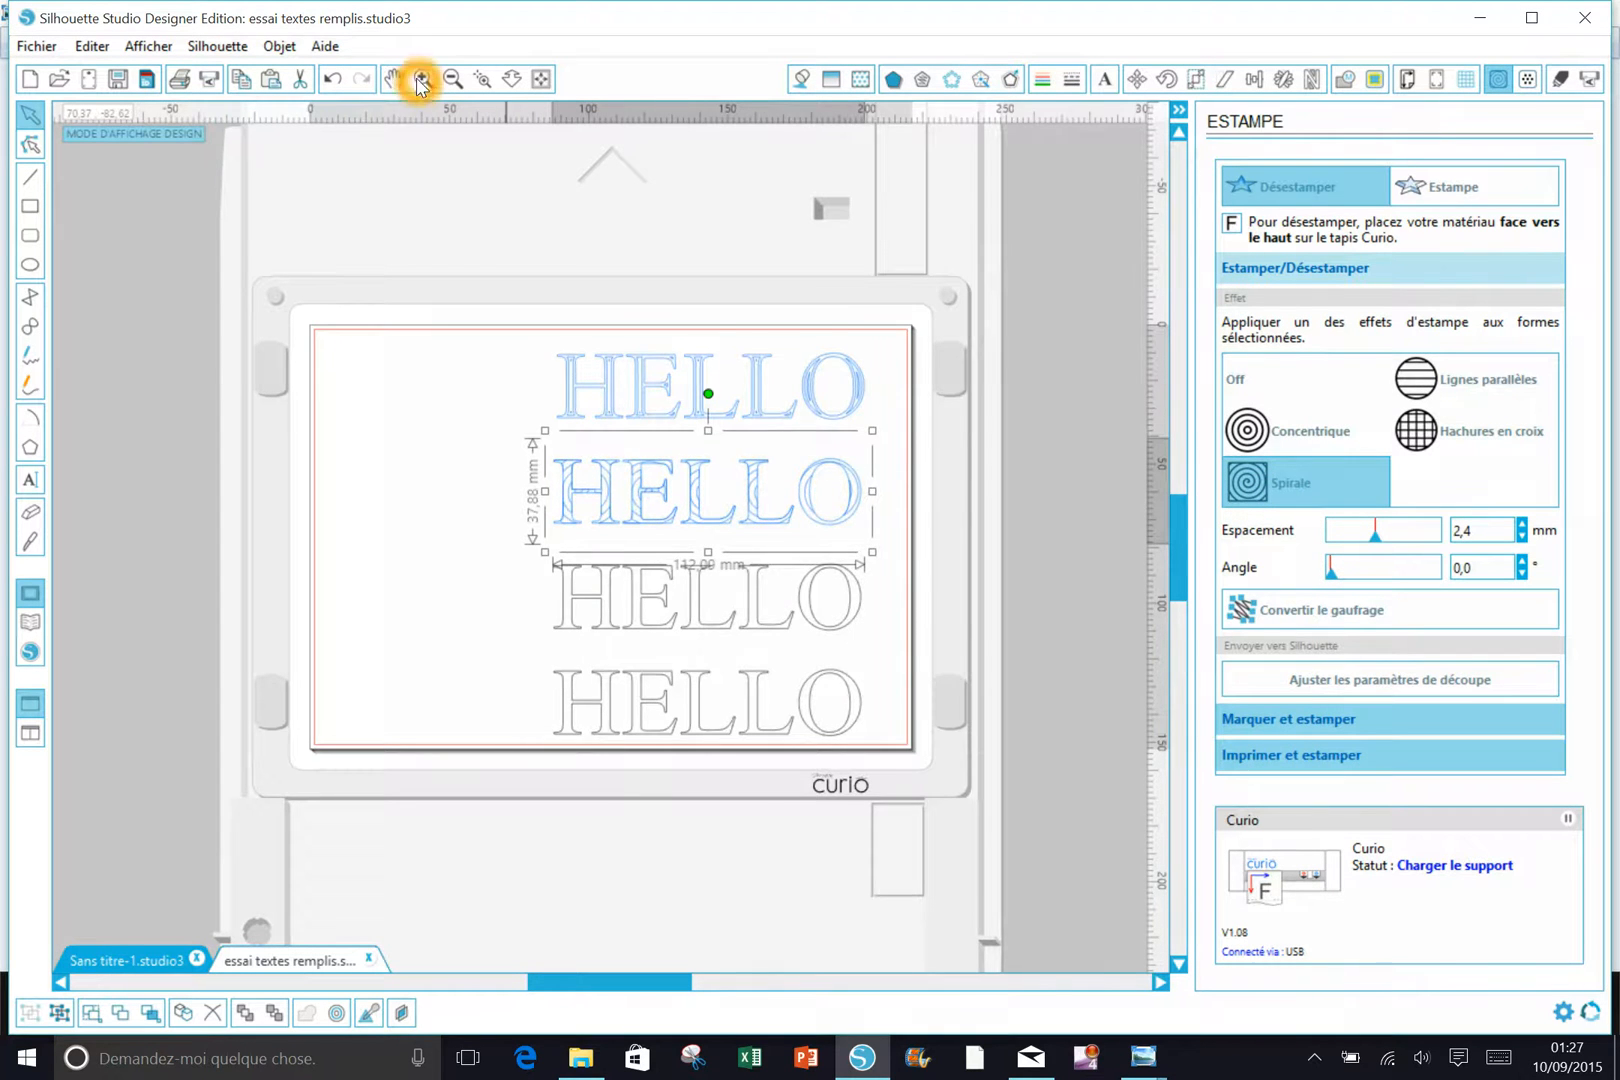
left_click(423, 79)
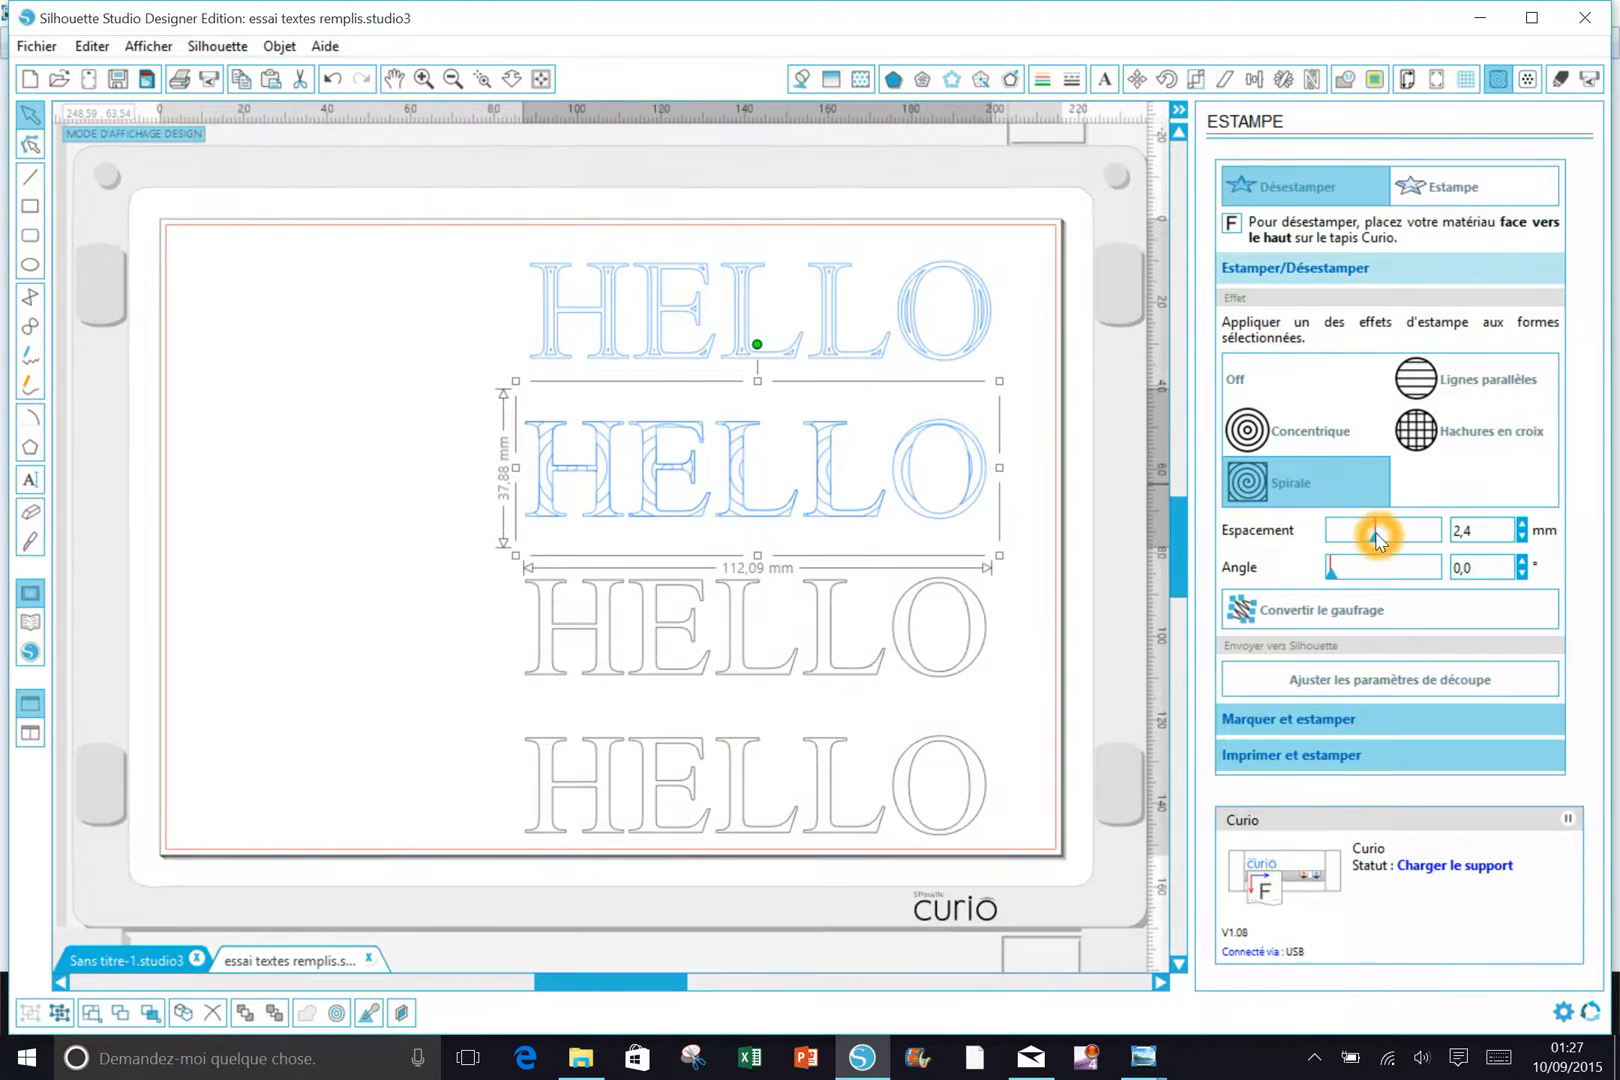
left_click_drag(1379, 538, 1338, 572)
left_click(1332, 572)
Fill the third HELLO text with the Lignes parallèles effect at 2.3 mm spacing and a 131.9° angle
left_click(978, 652)
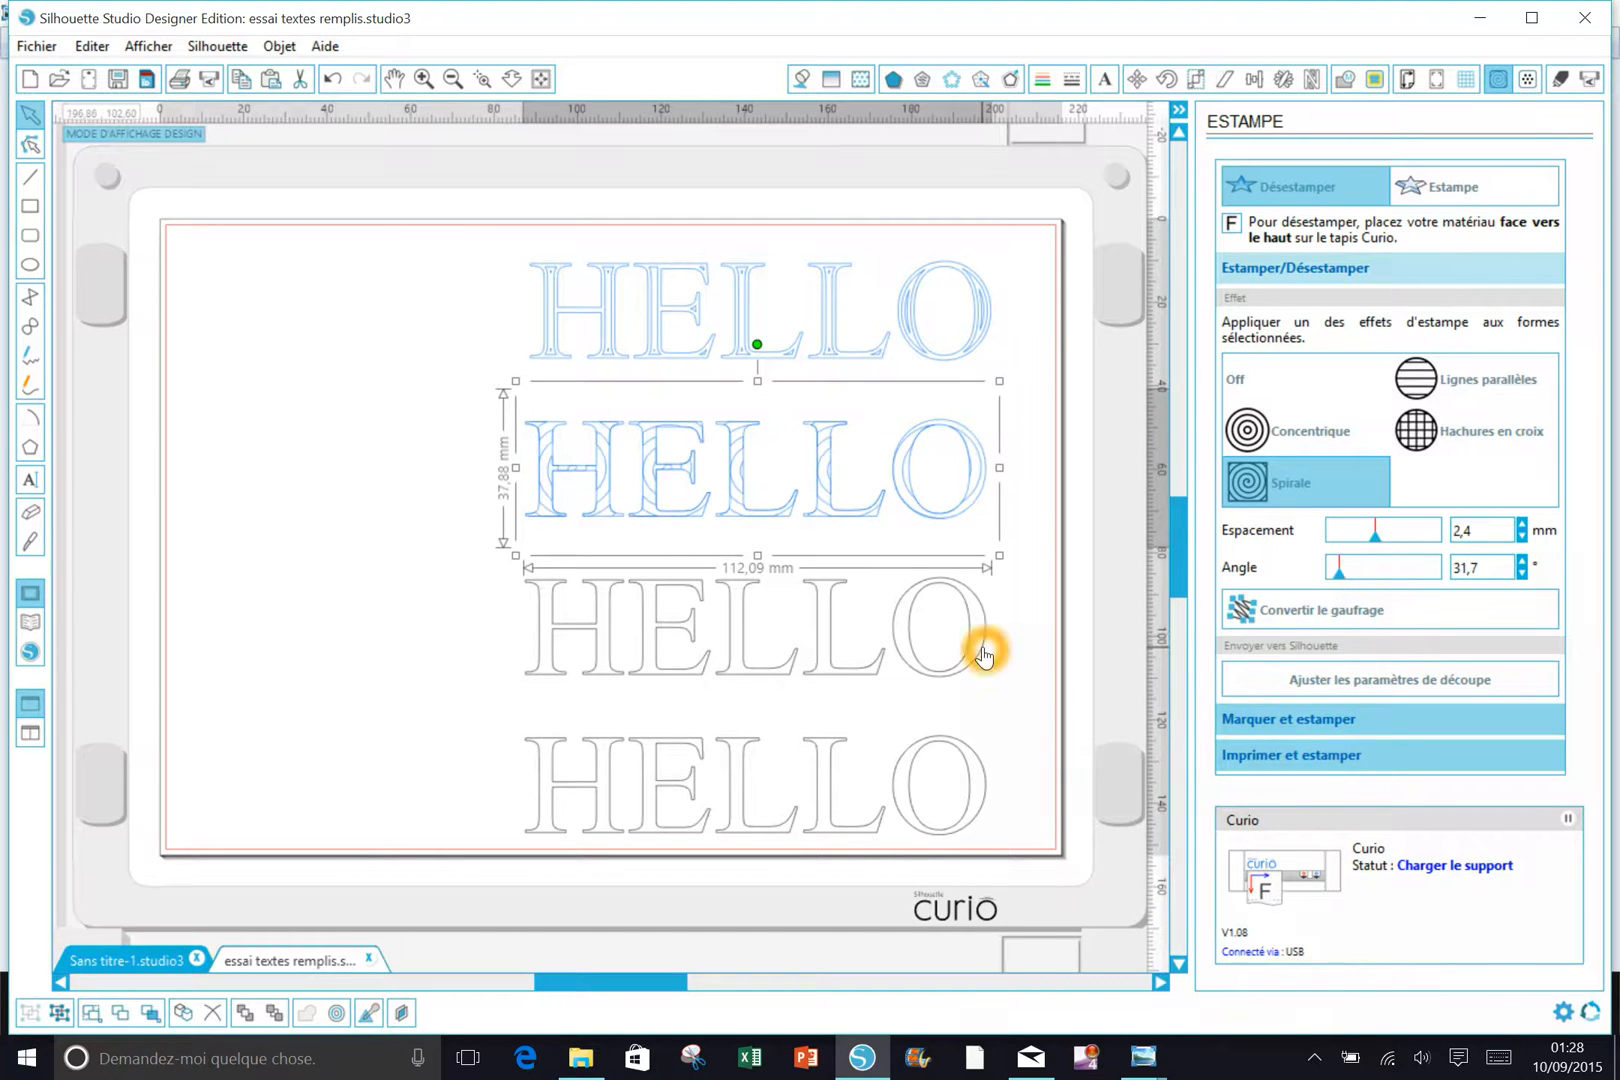
left_click(1467, 378)
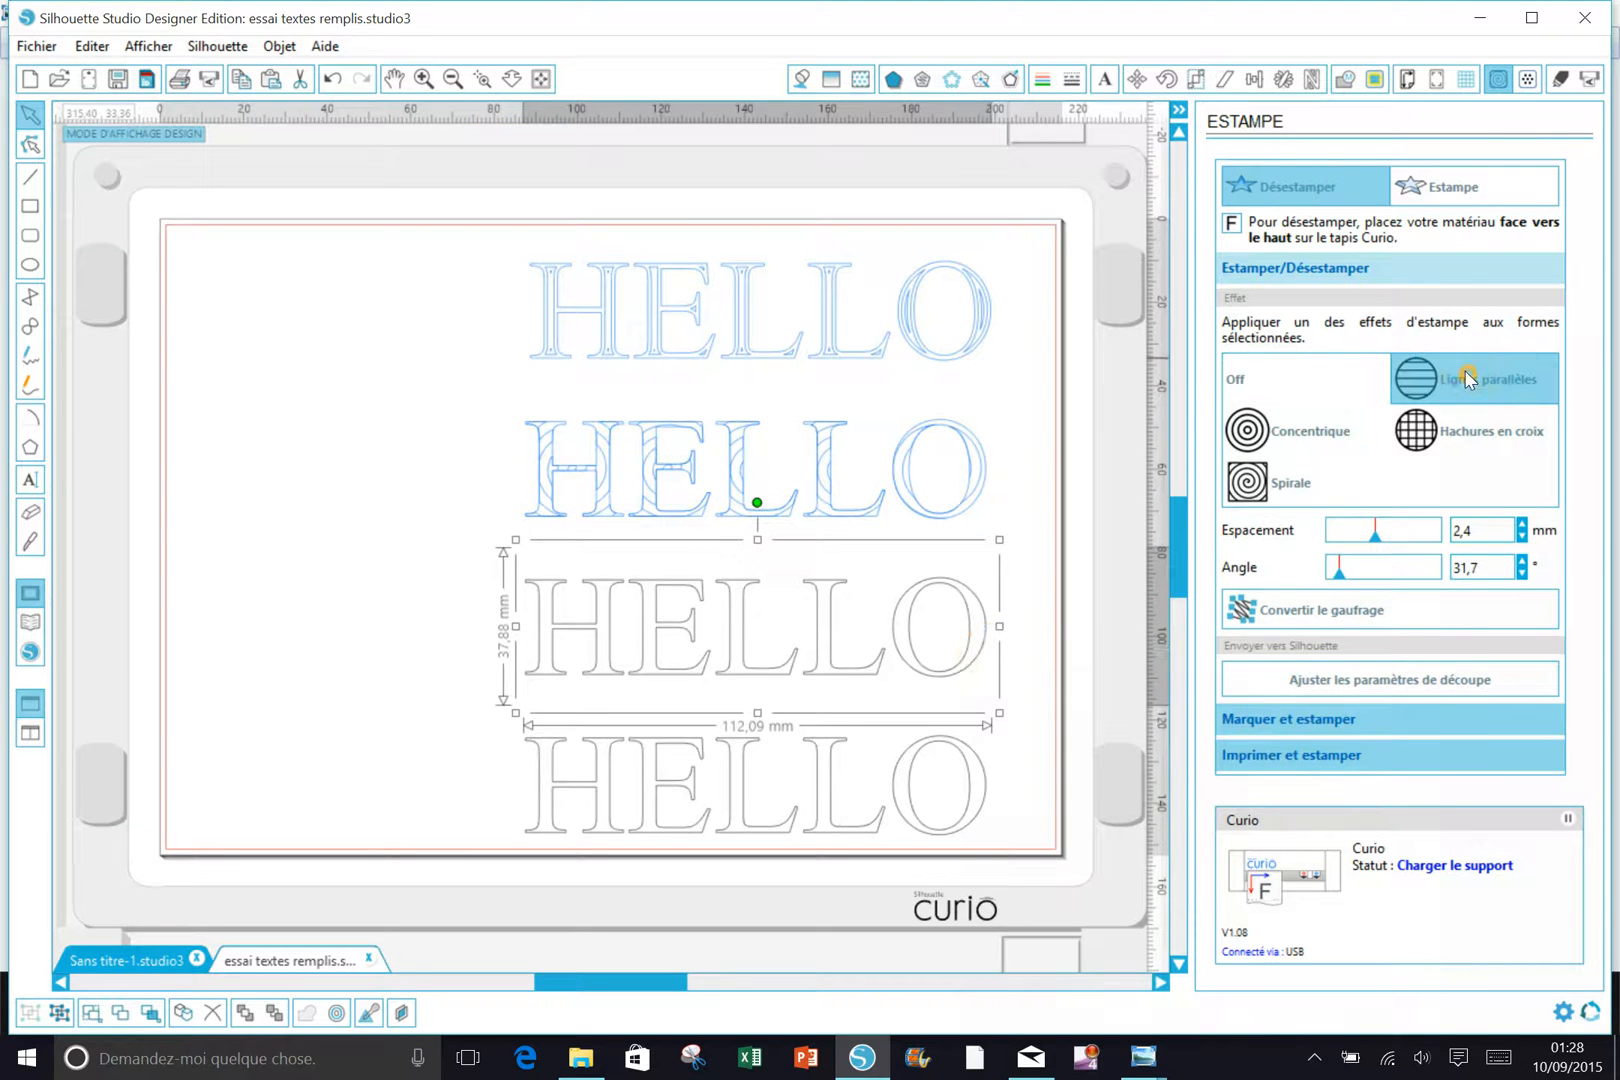
mouse_move(1375, 533)
left_mouse_down()
mouse_move(1346, 536)
mouse_move(1372, 536)
mouse_move(1346, 573)
mouse_move(1369, 577)
left_mouse_up()
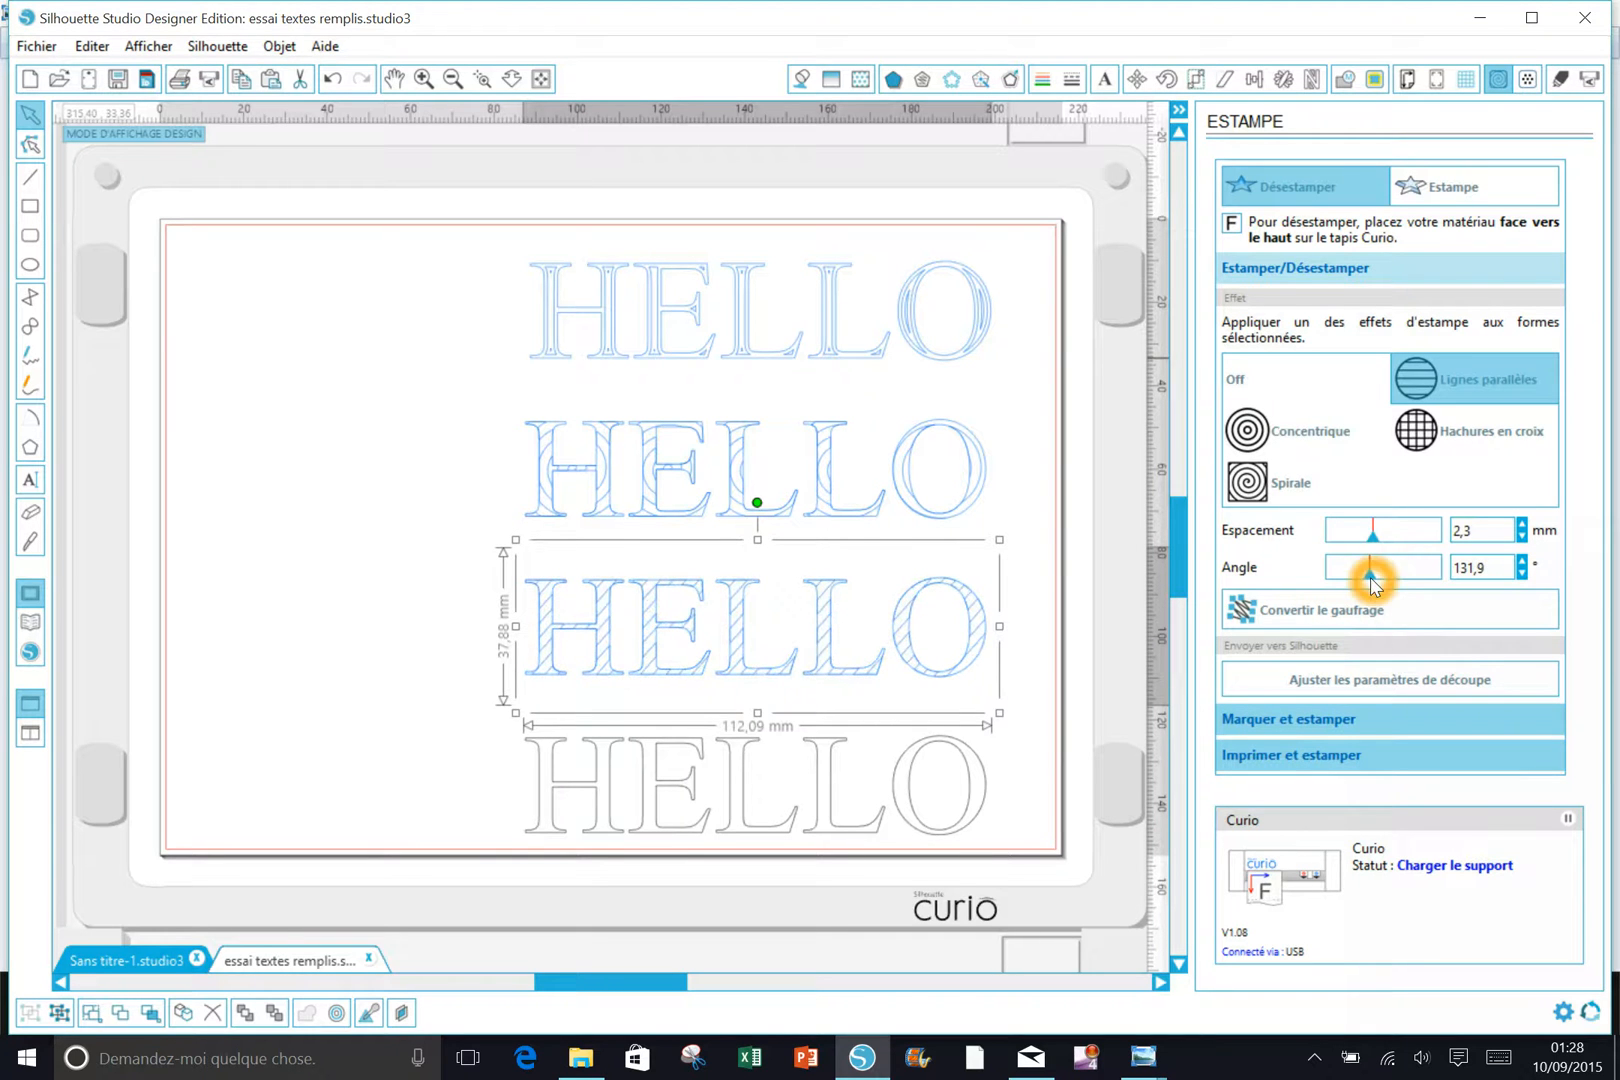
Fill the lowest HELLO text with the Hachures en croix effect and reduce its spacing to 0.2 mm for a solid look
left_click(979, 813)
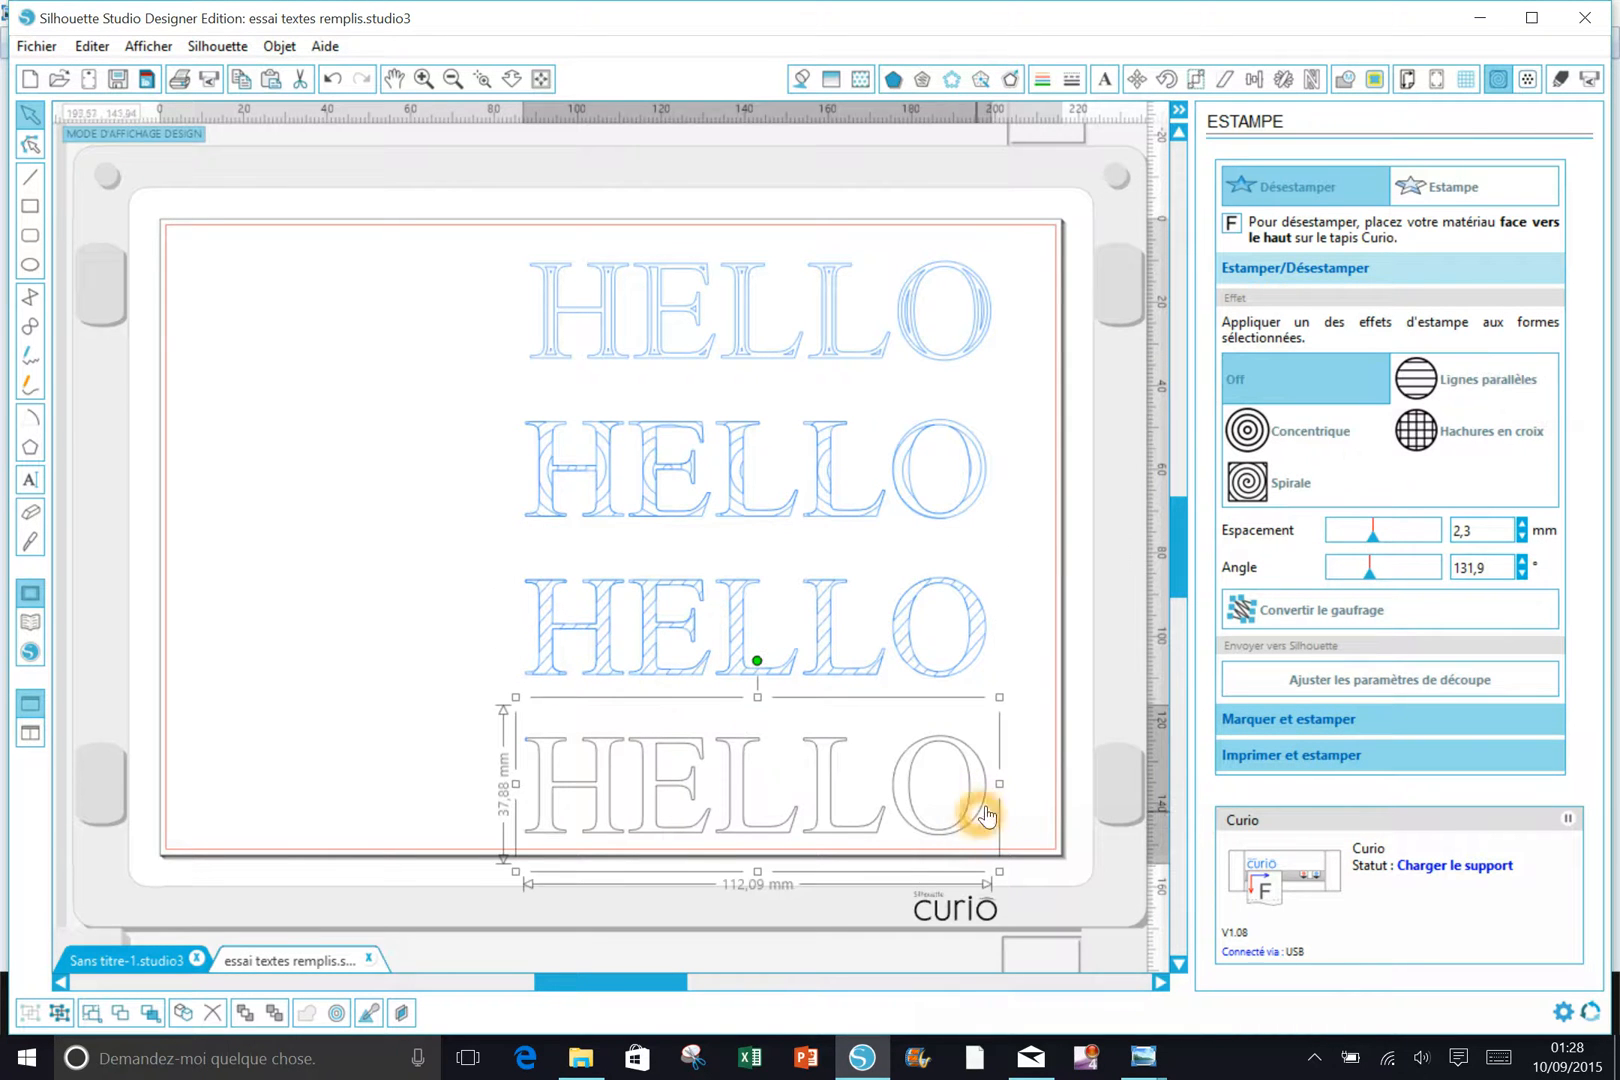
left_click(1416, 447)
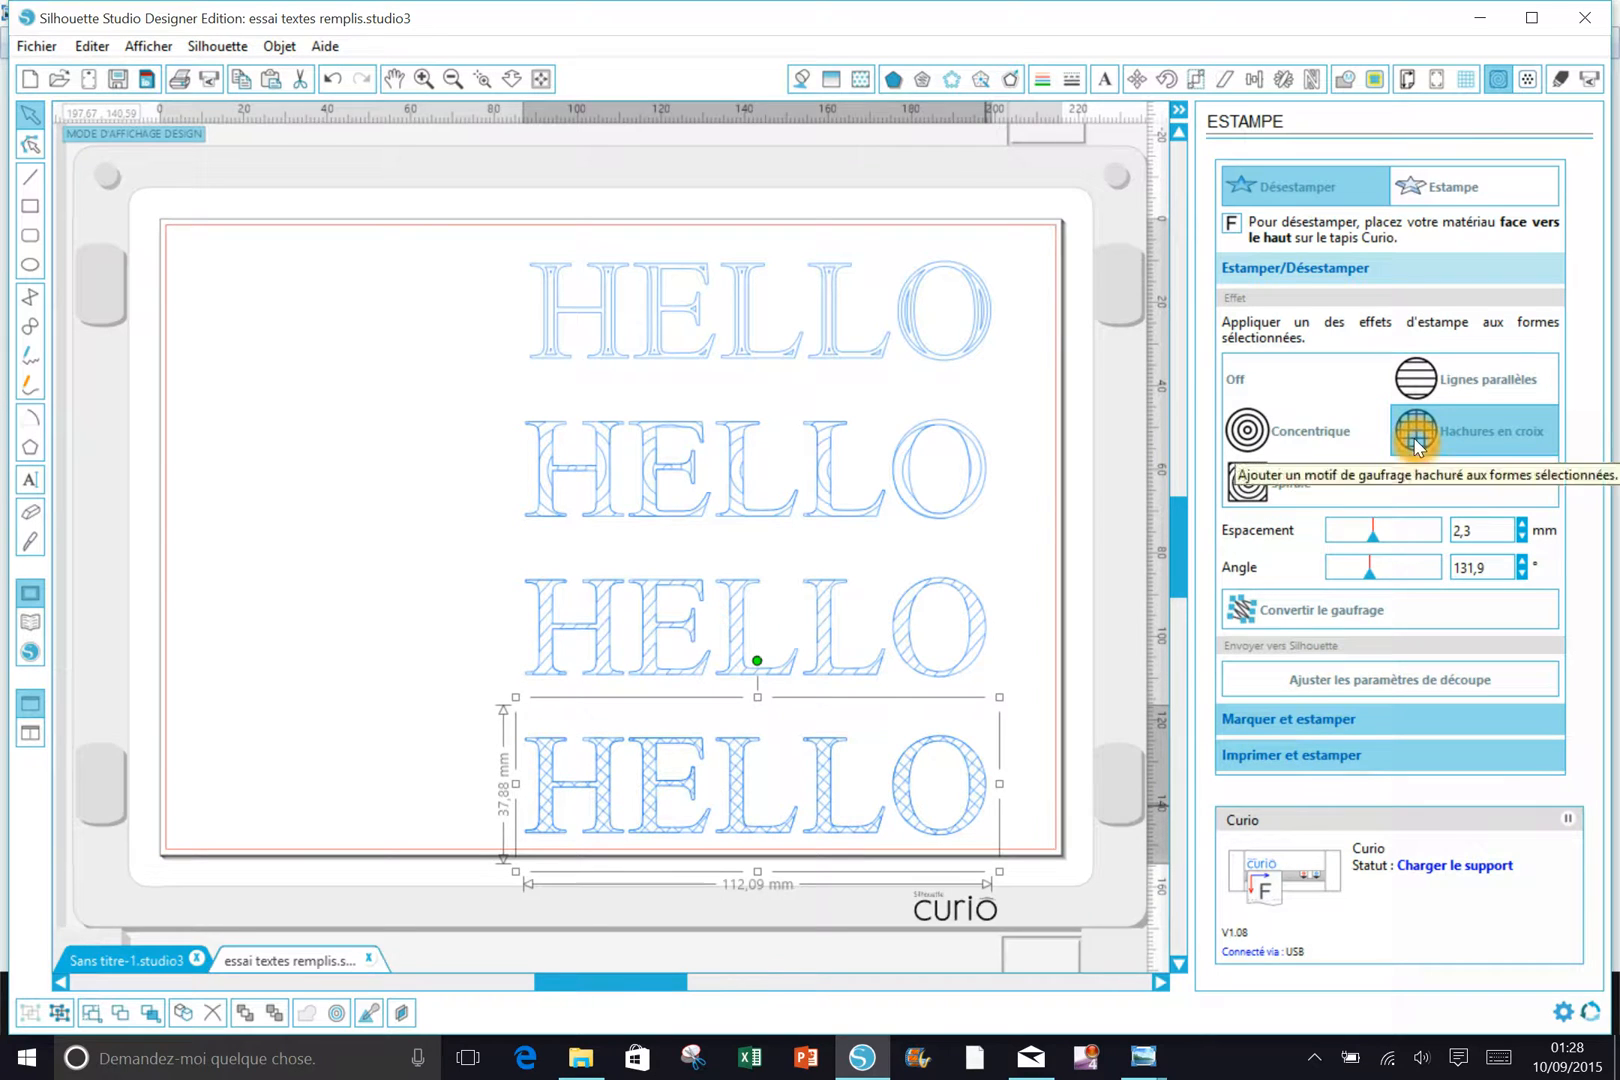
left_click_drag(1373, 533, 1307, 538)
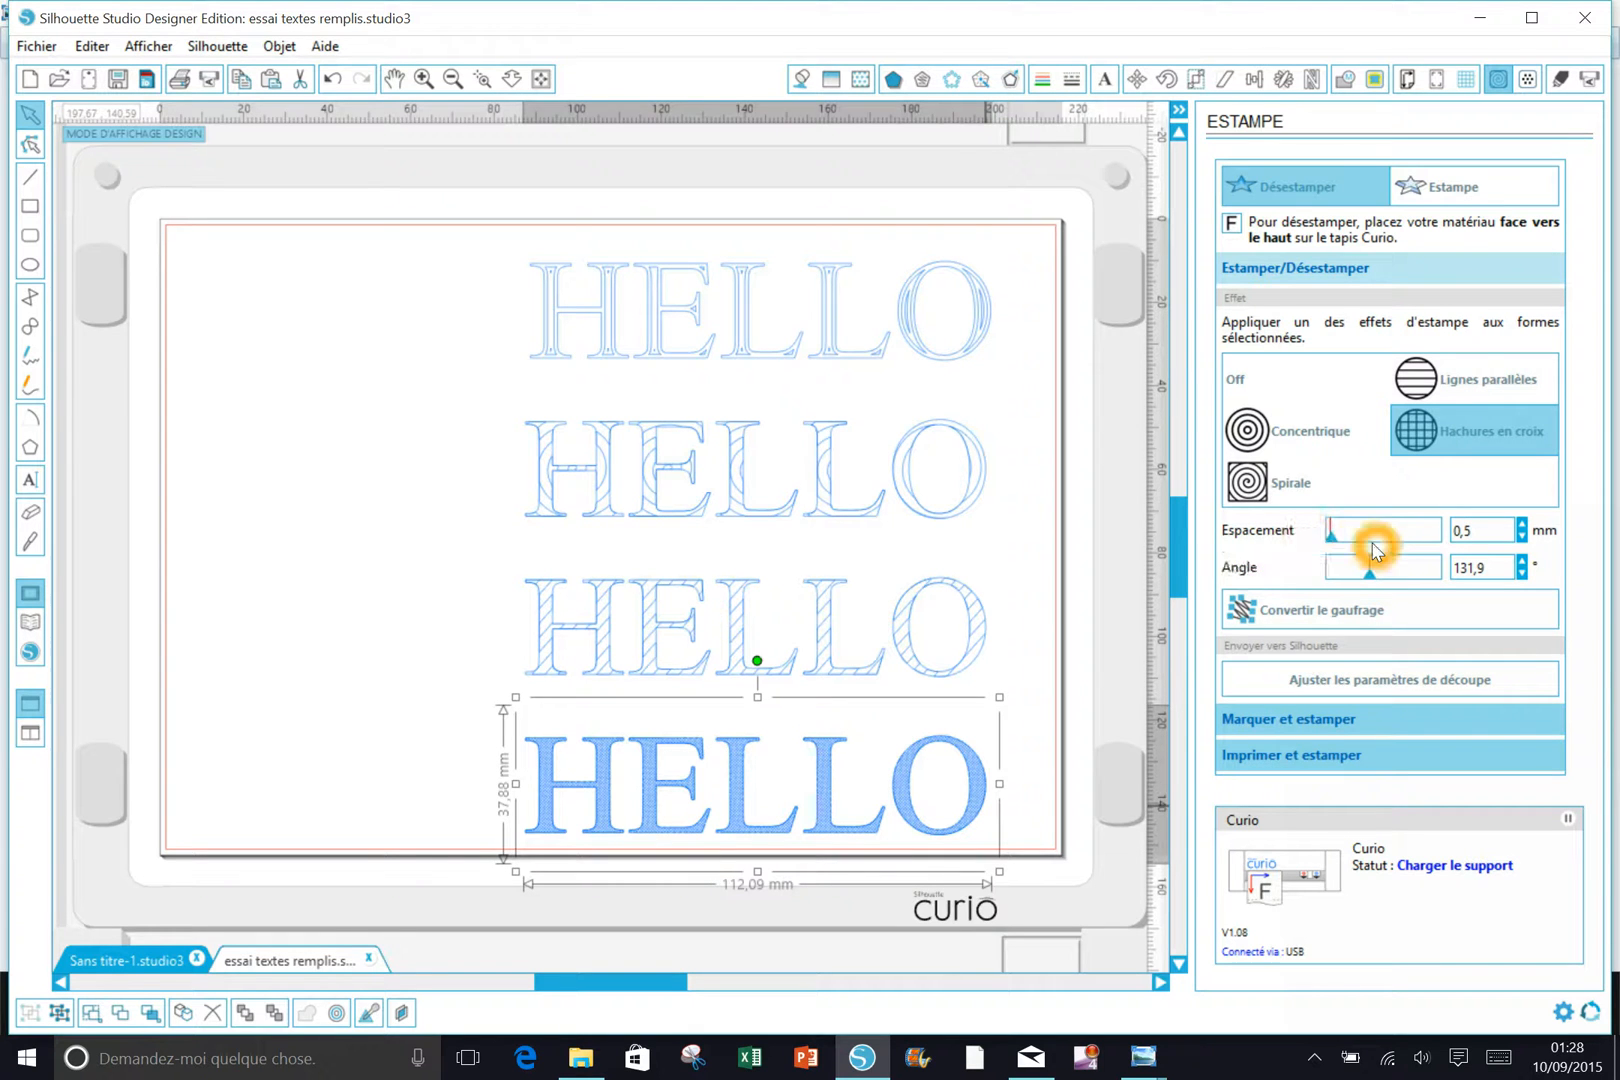
left_click(1522, 537)
left_click(1522, 537)
left_click(1522, 537)
left_click(1522, 537)
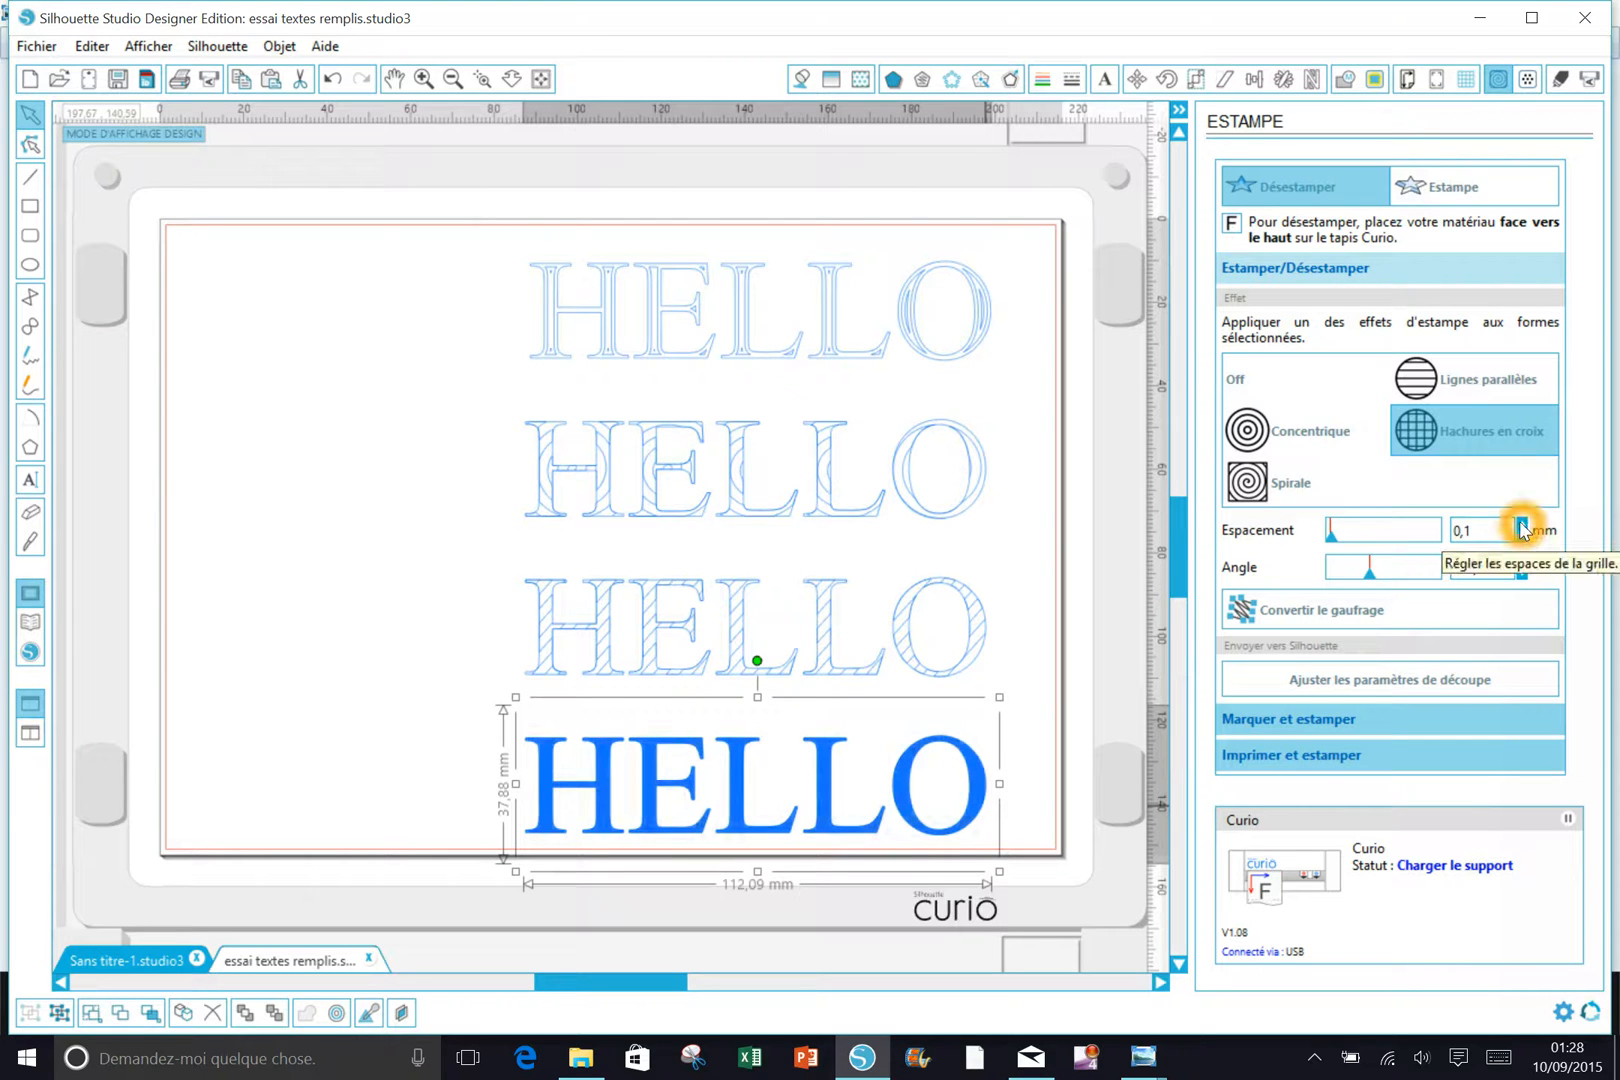
left_click(1521, 526)
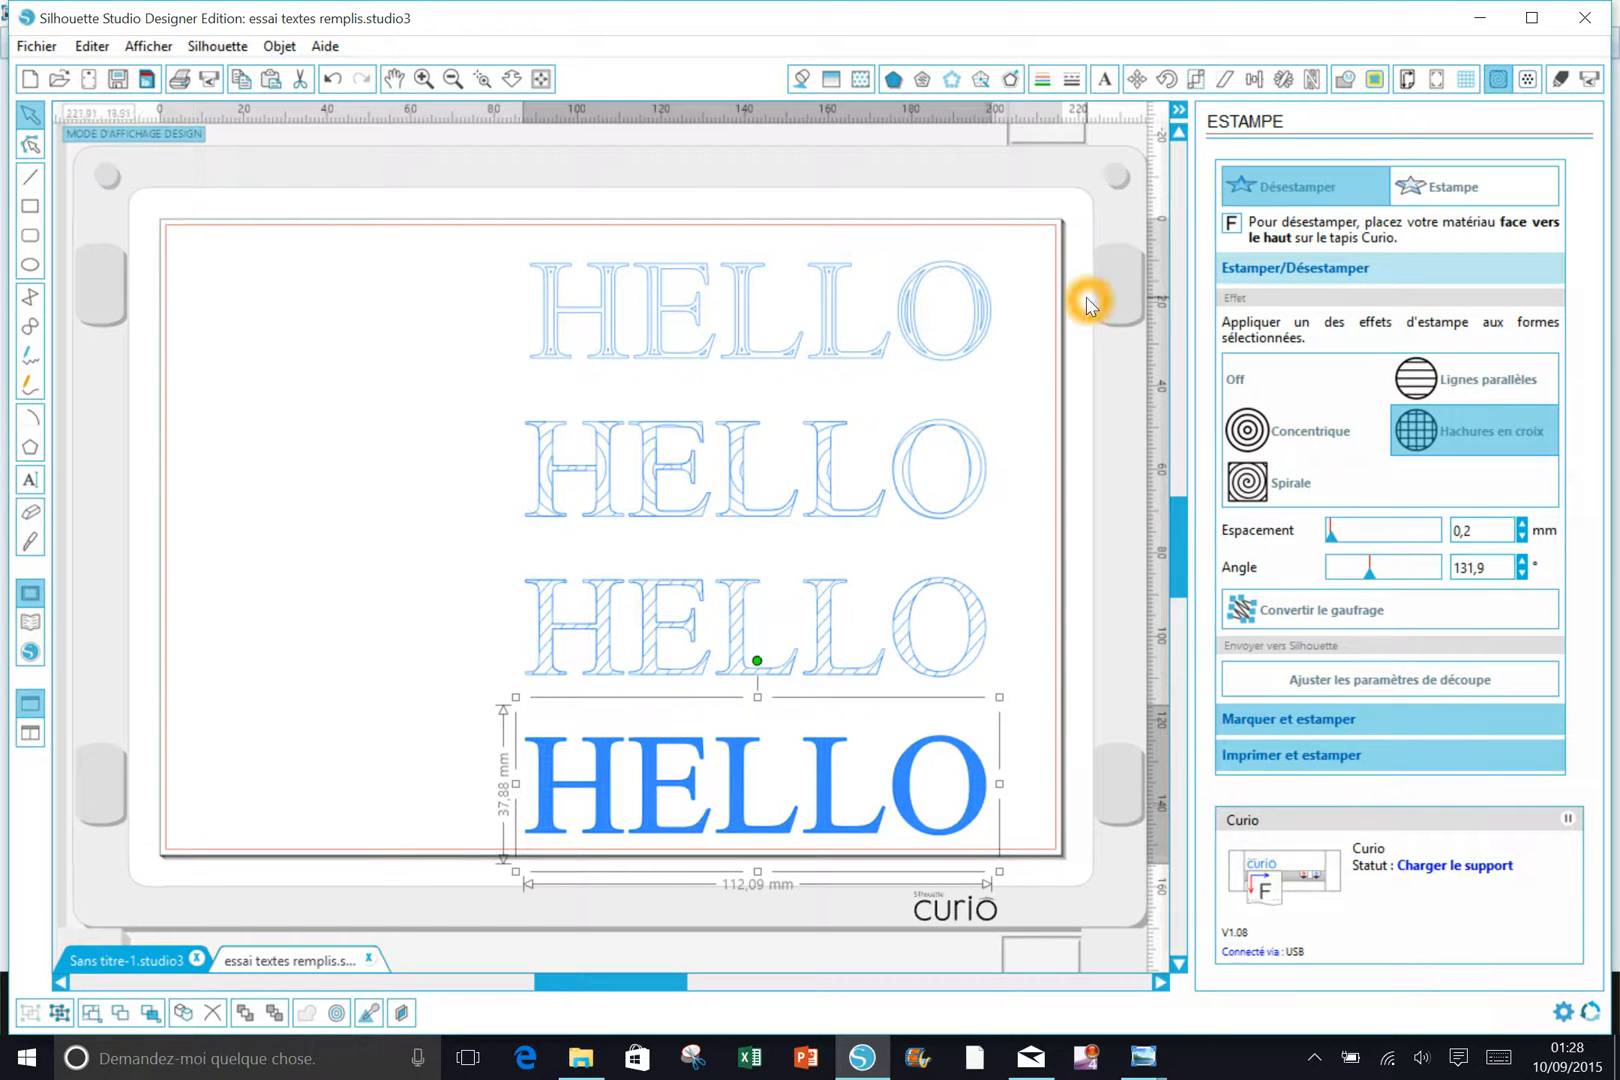
Open the cut settings and enable the blue line colour in the cut order by line colour
left_click(1561, 82)
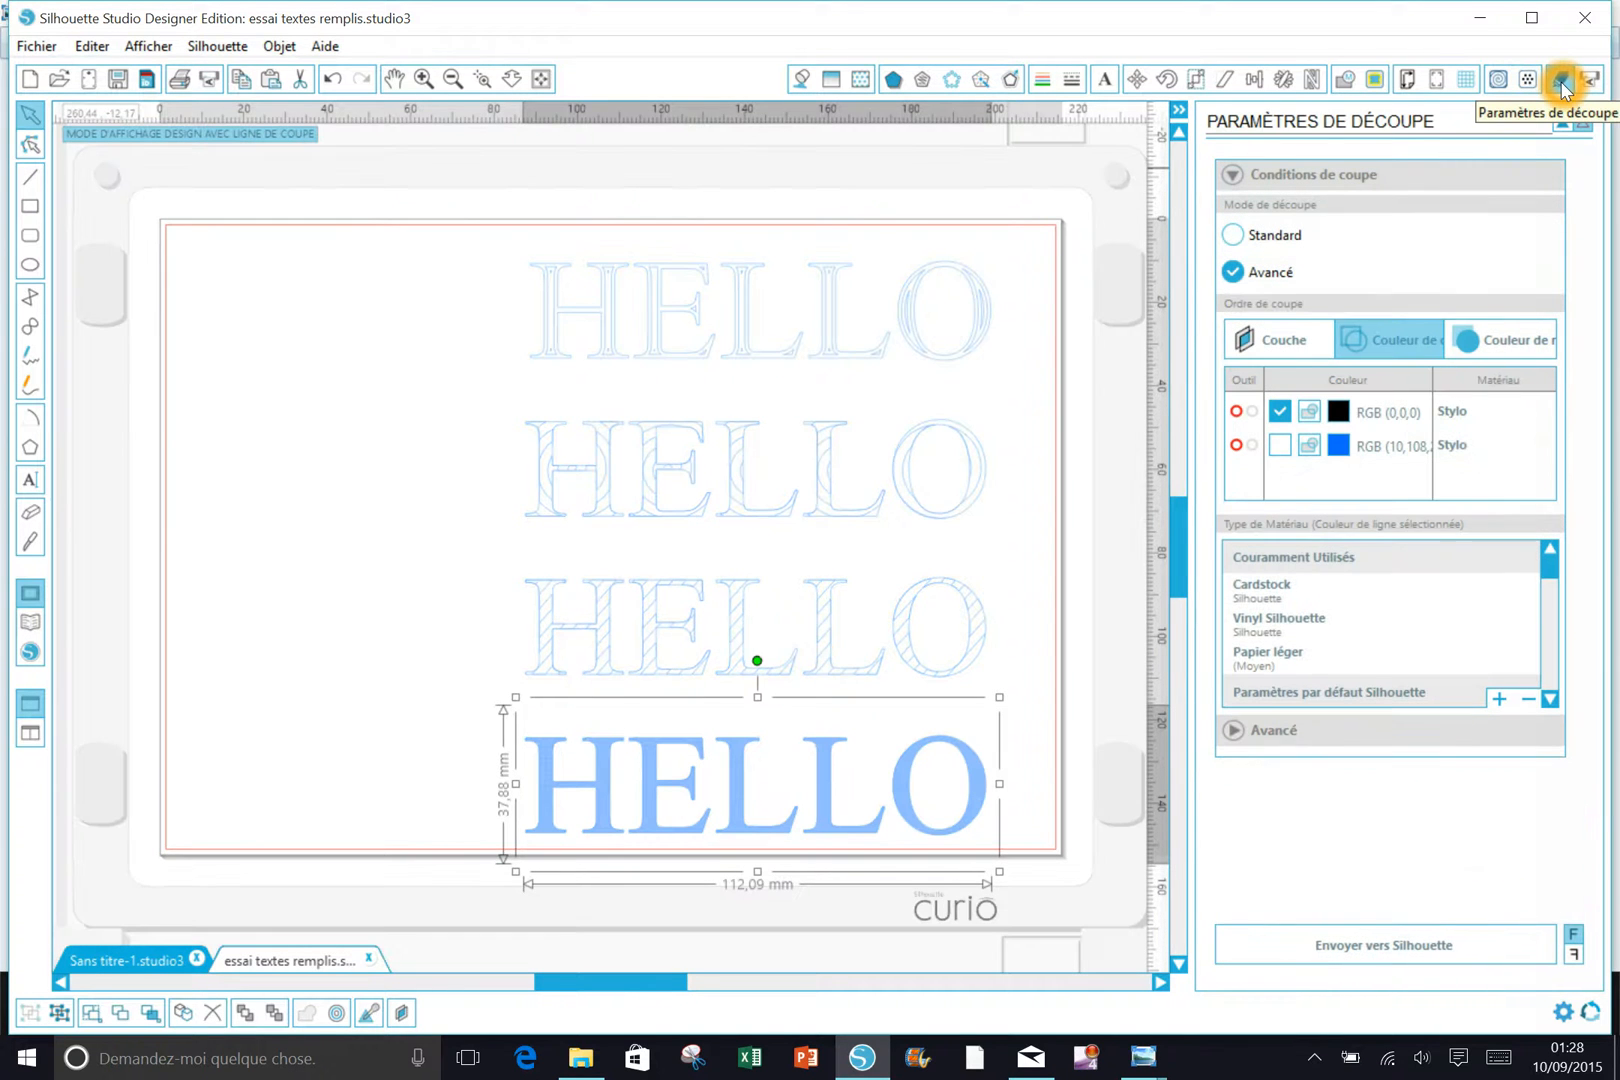
left_click(1345, 338)
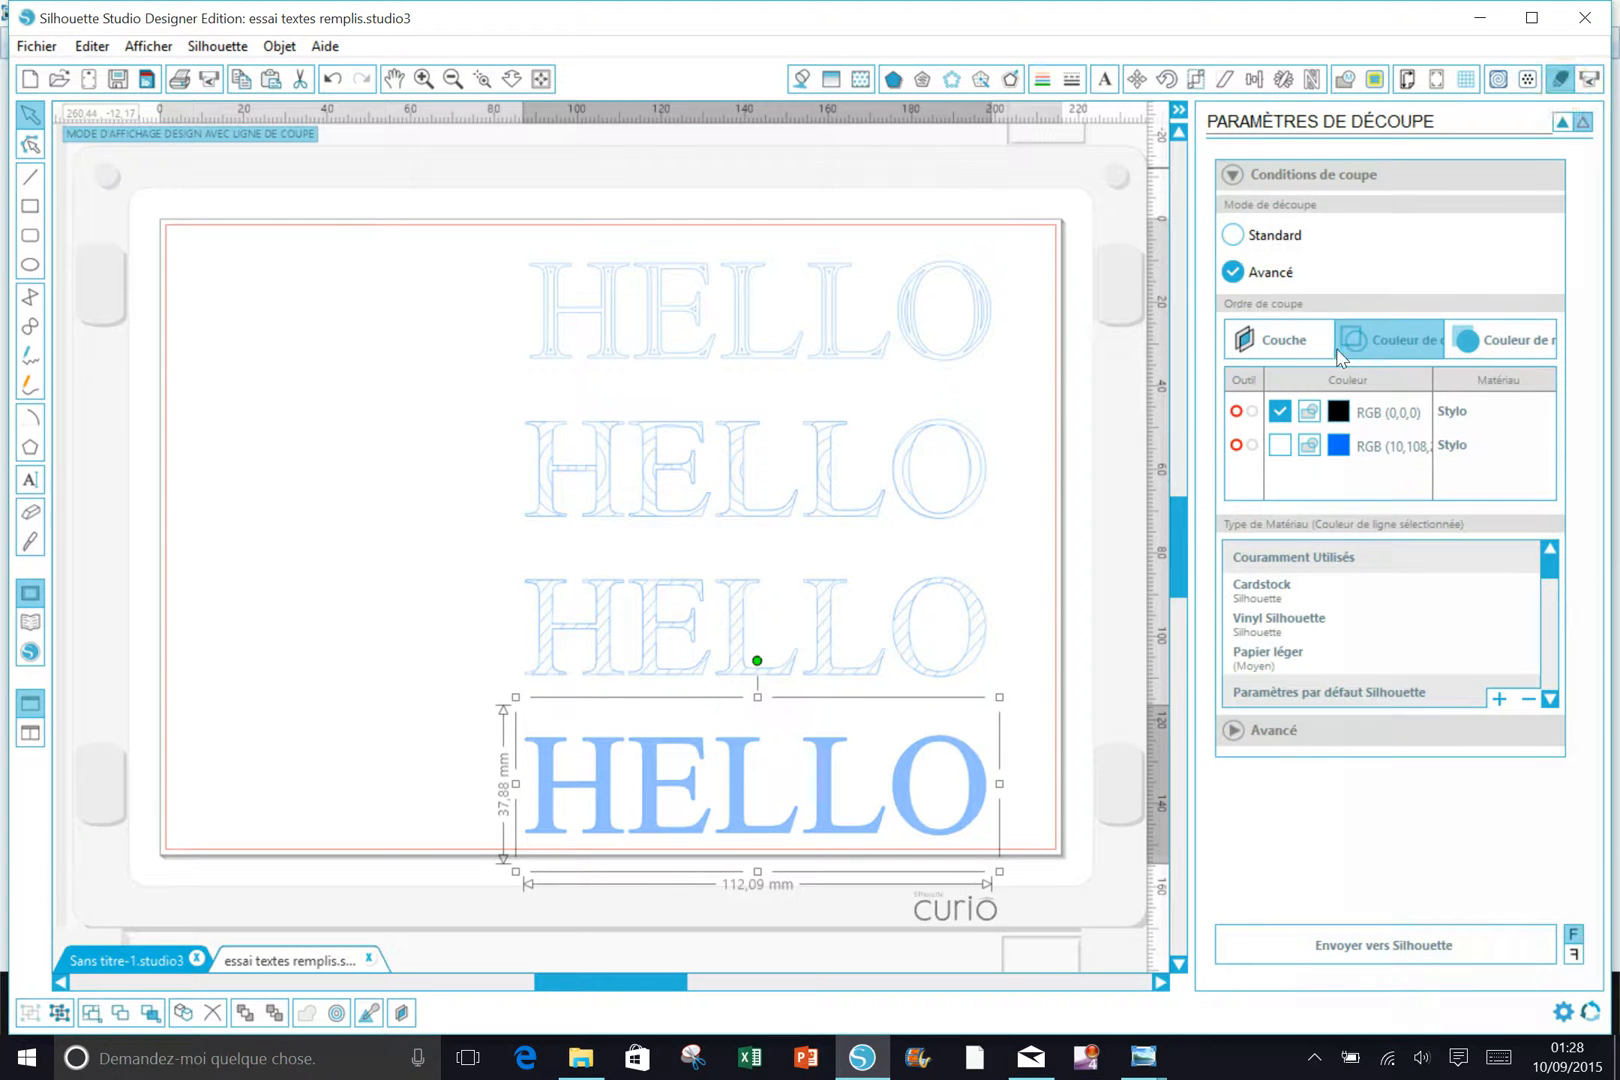
left_click(1282, 446)
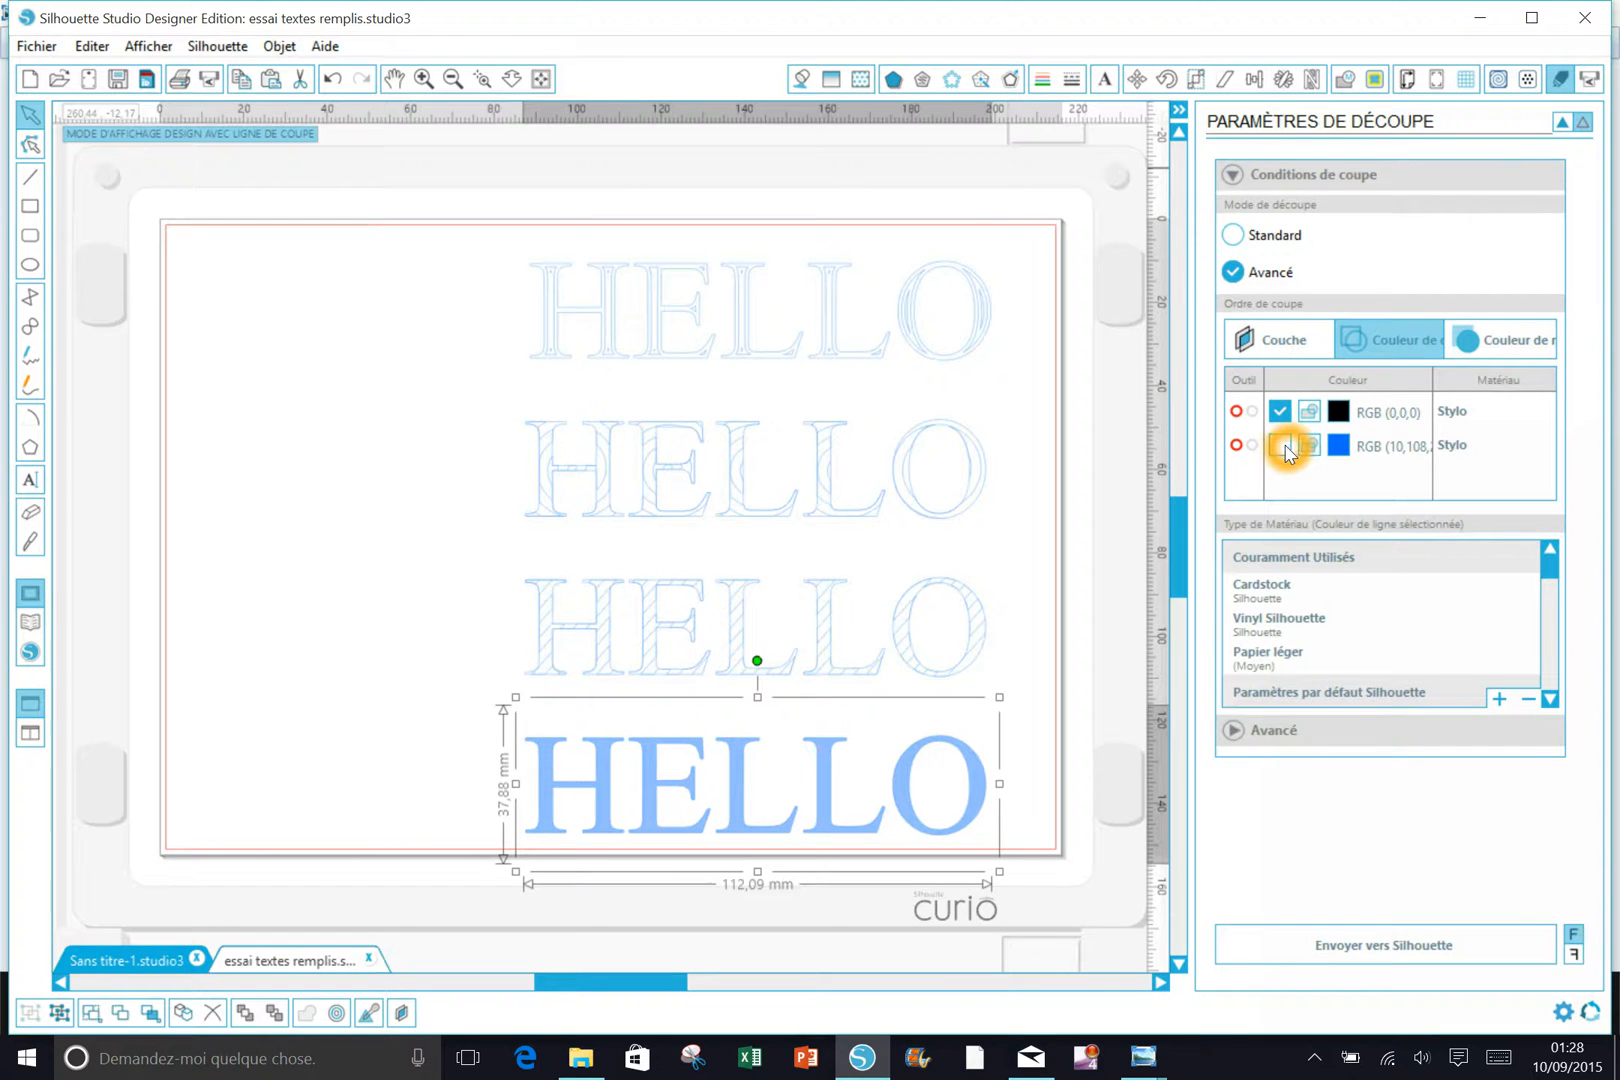
left_click(1283, 447)
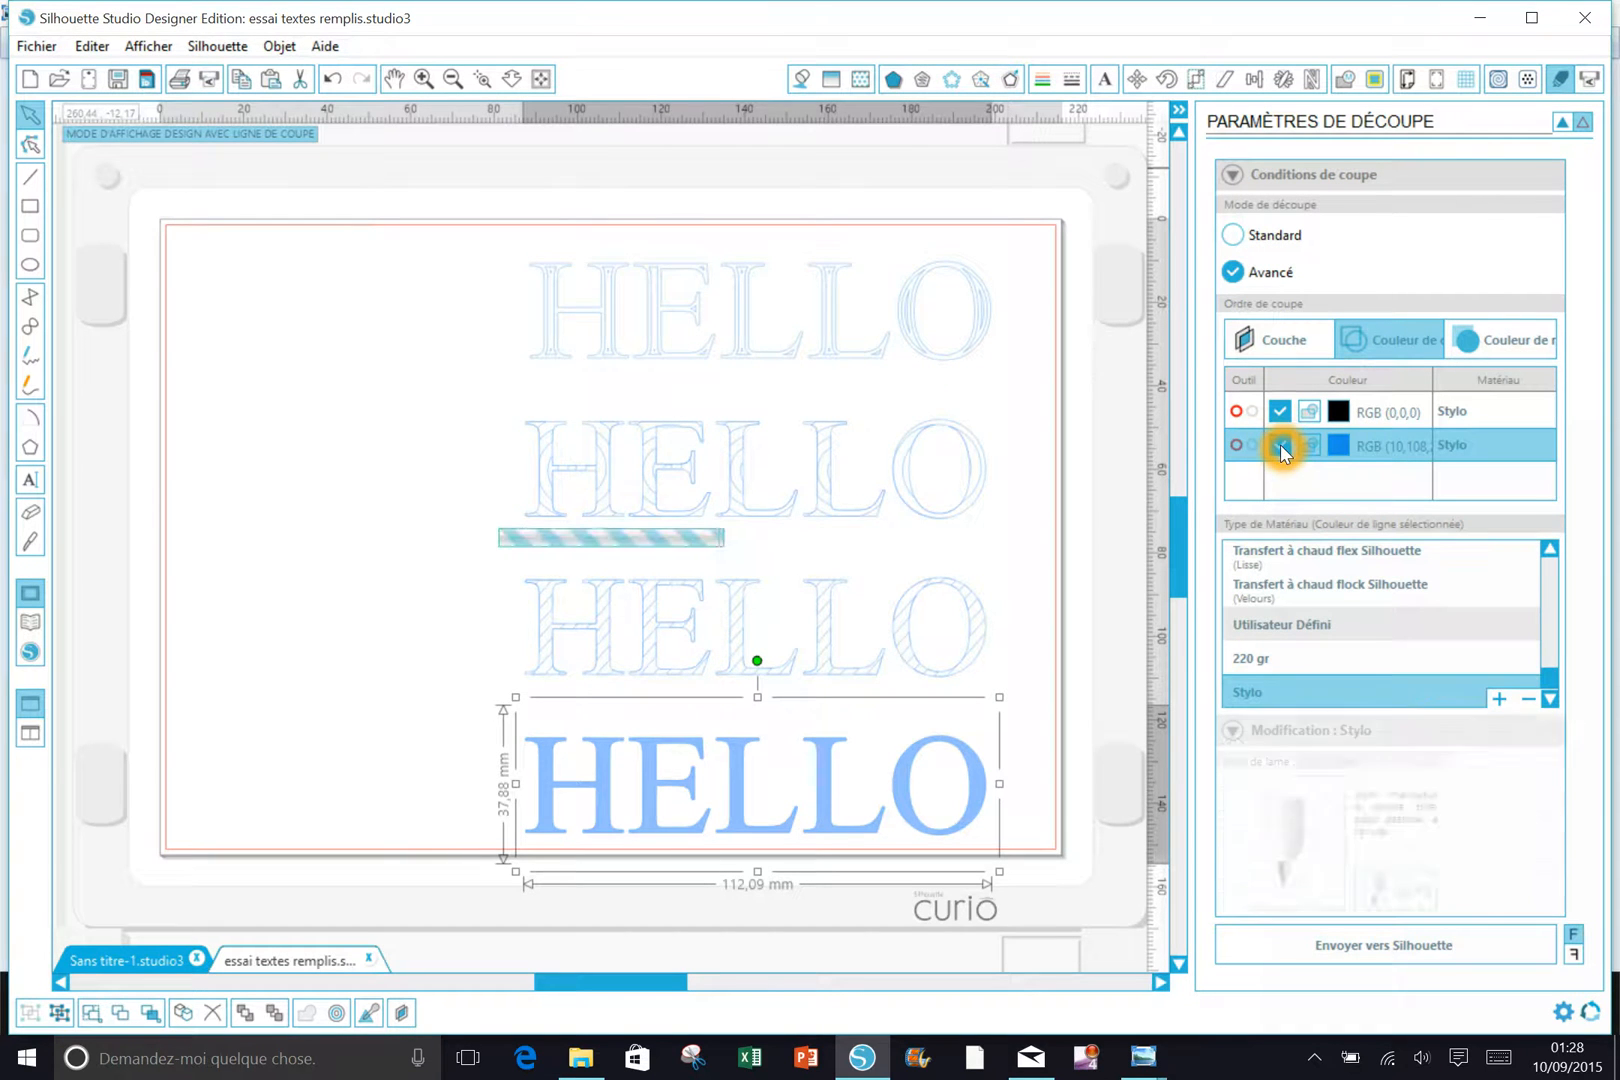
Assign the Crayon pour Croquis Silhouette material to the blue line colour and check its speed and thickness settings
left_click(1447, 412)
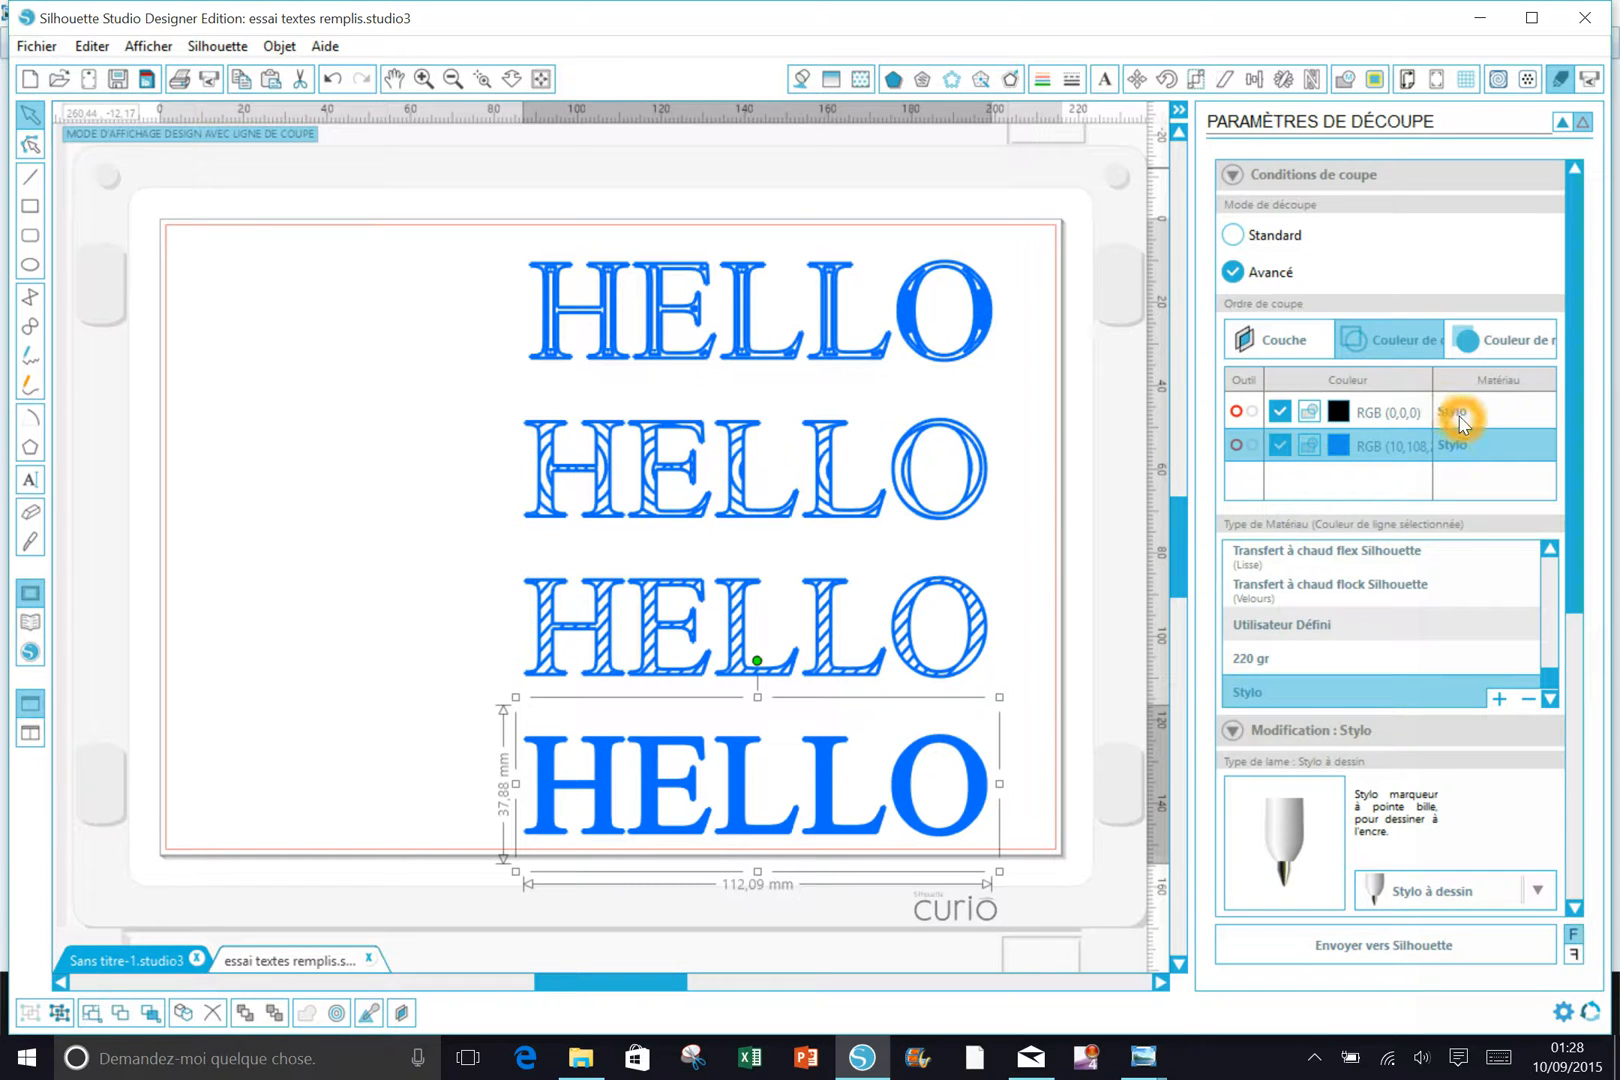
left_click(1357, 704)
left_click(1617, 657)
left_click(1575, 604)
left_click(1575, 600)
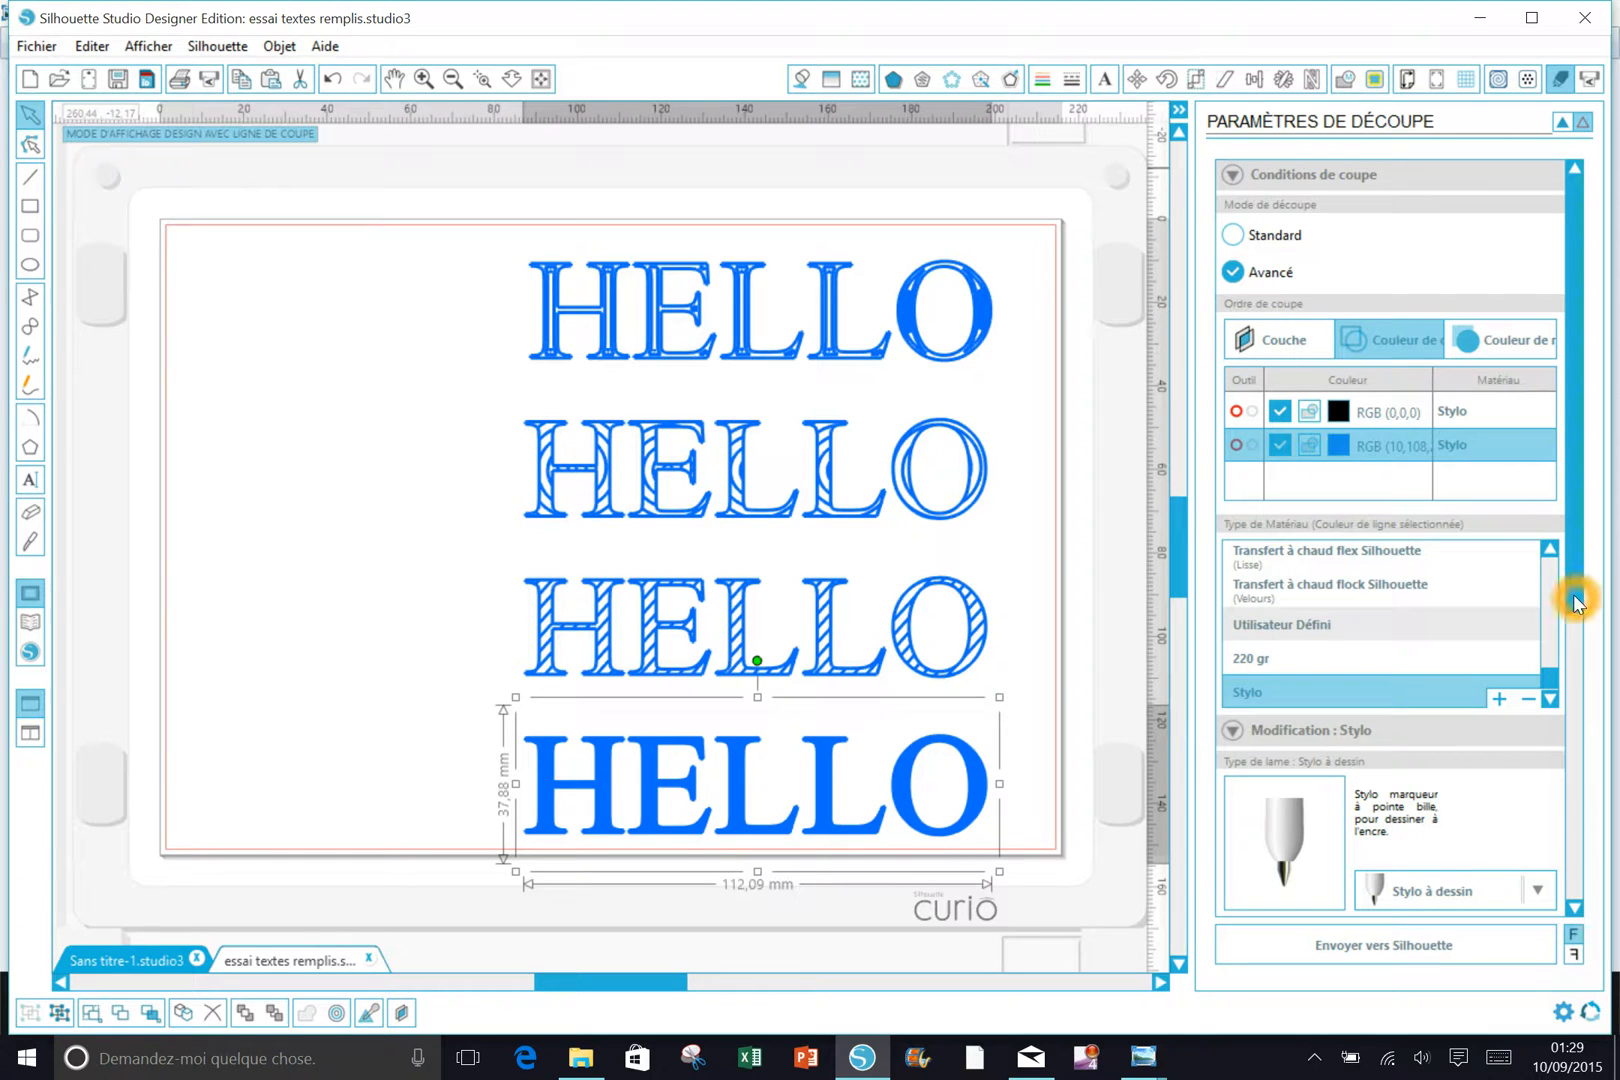
left_click(1575, 650)
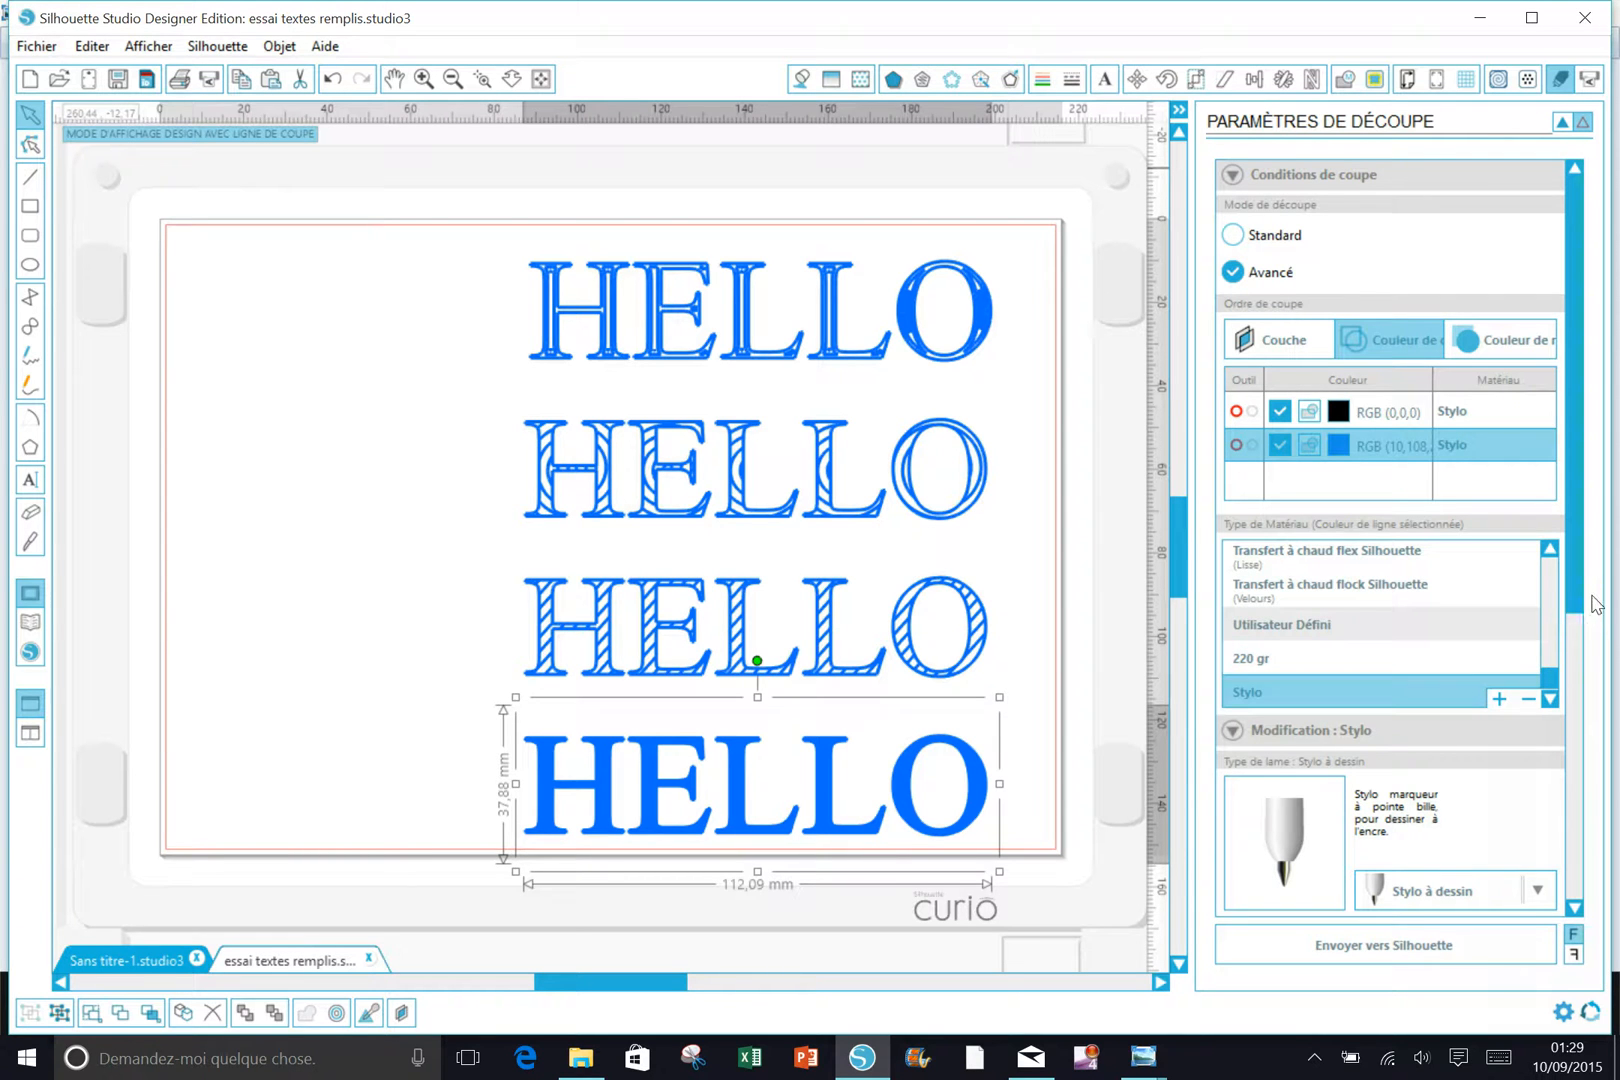
left_click_drag(1552, 673, 1540, 583)
left_click(1552, 561)
left_click(1373, 614)
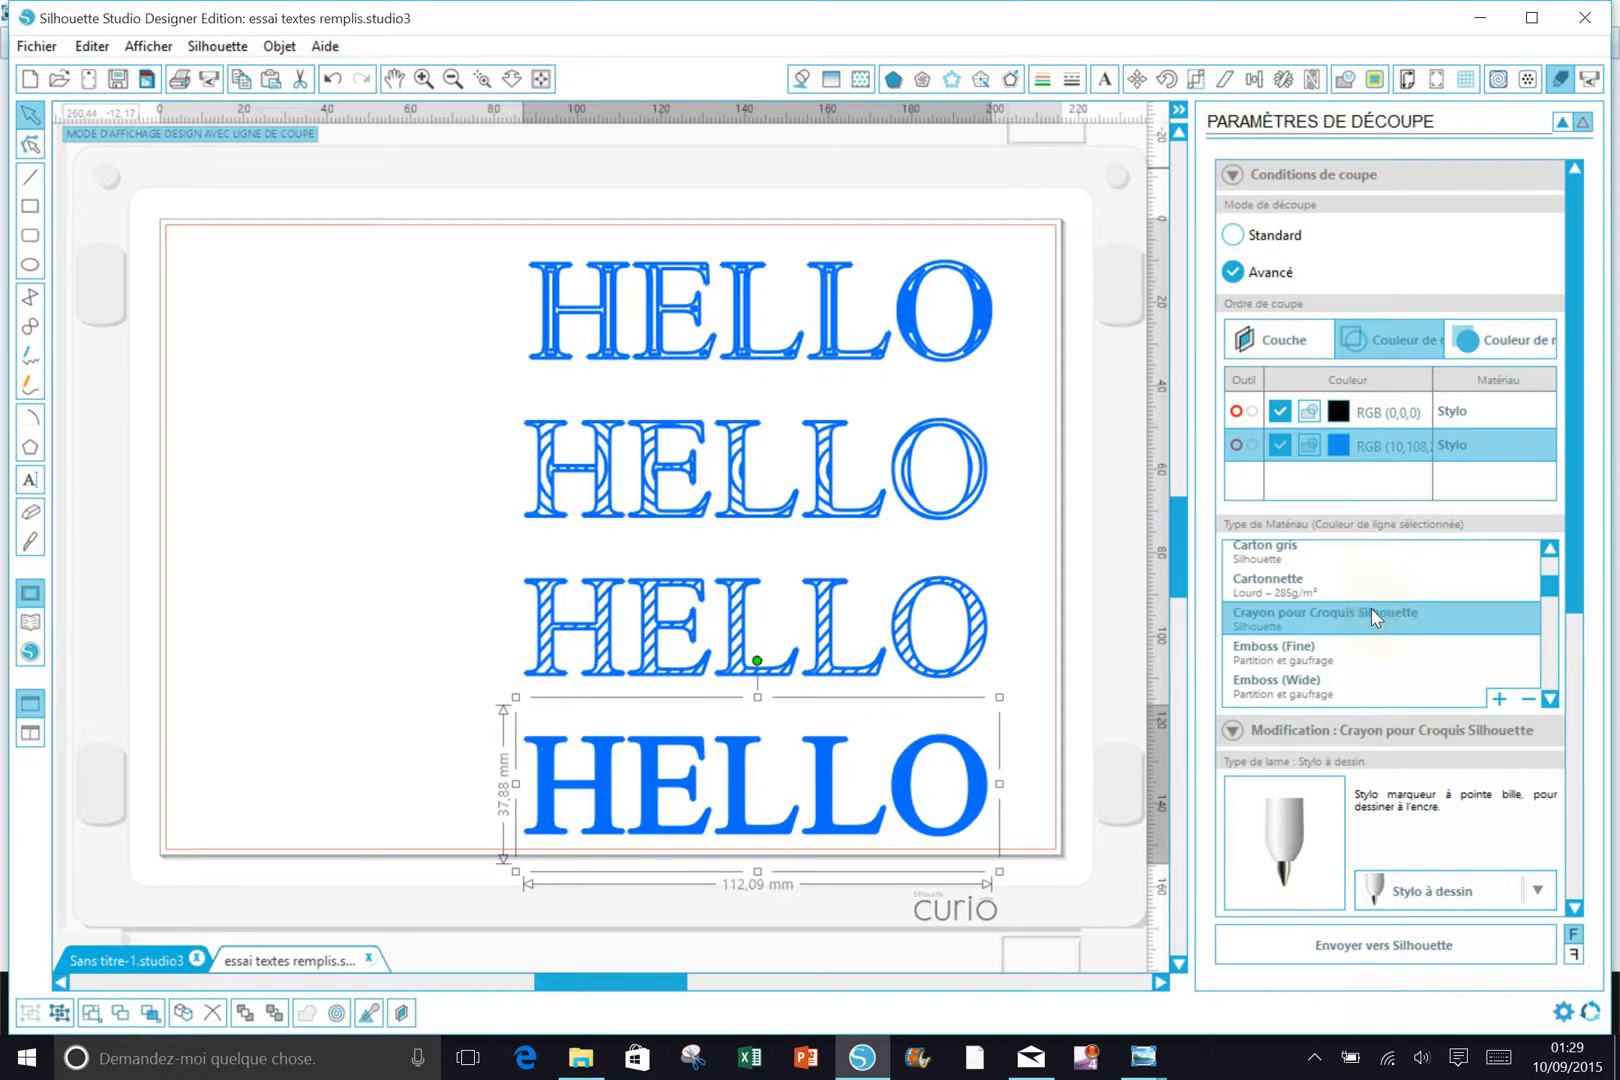
left_click_drag(1580, 545, 1590, 830)
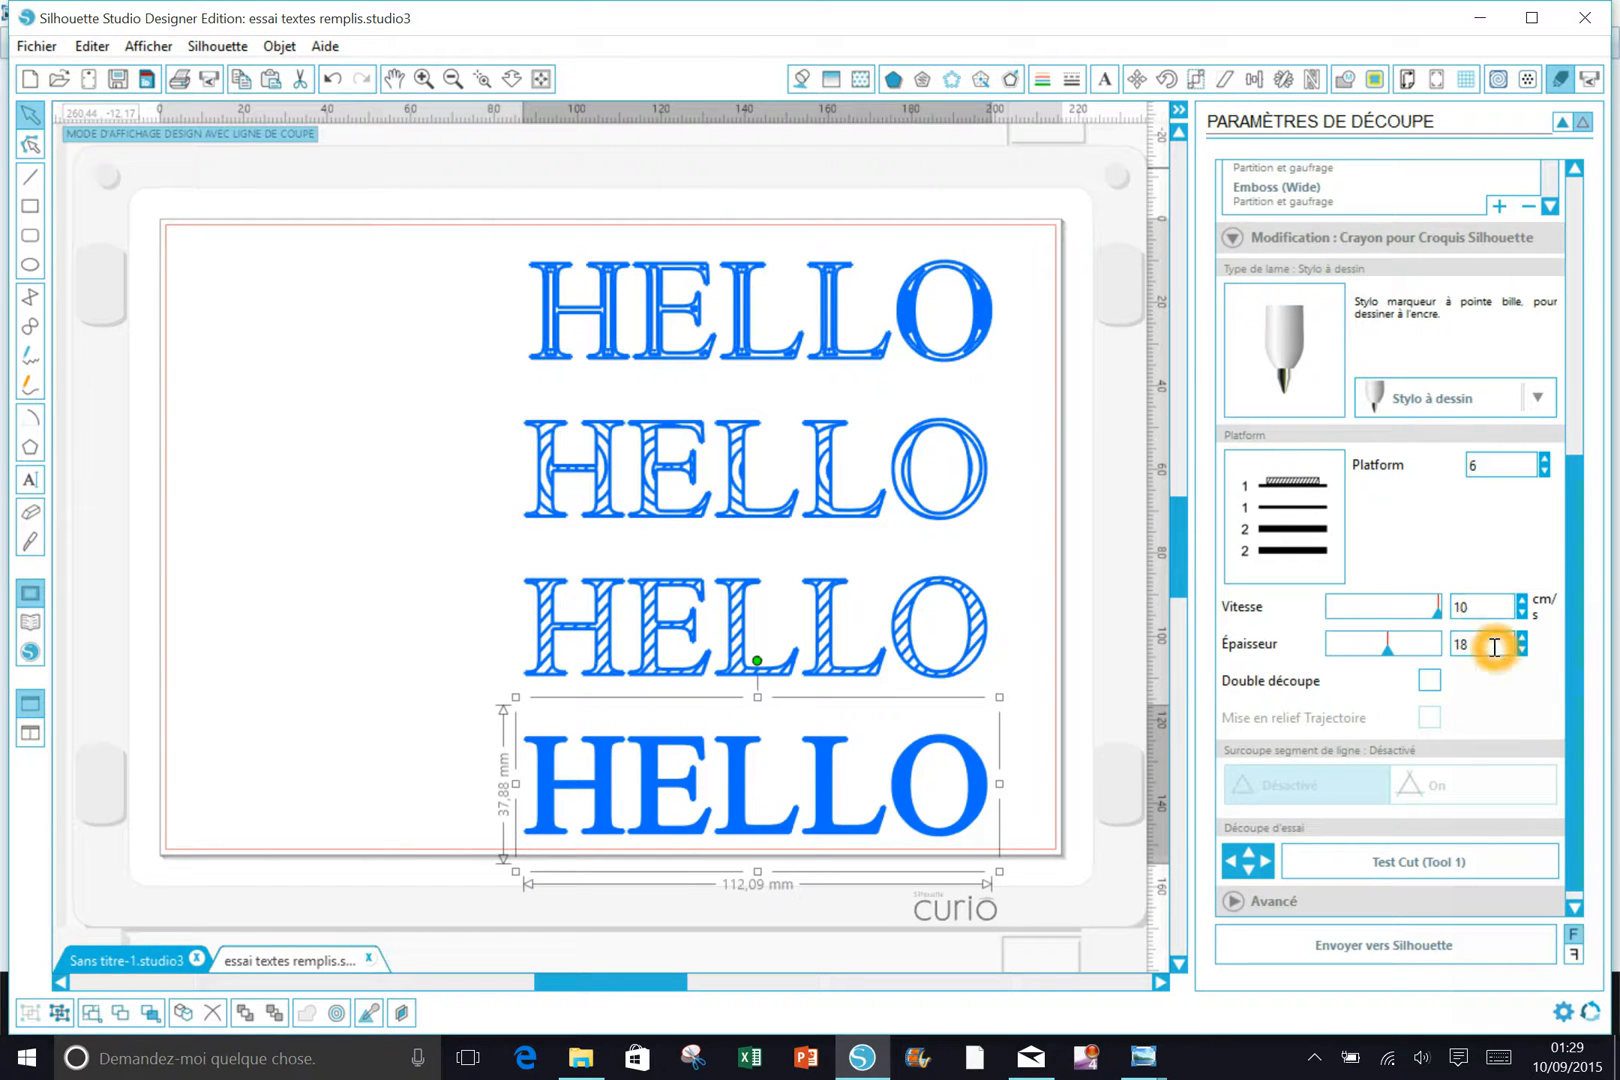
left_click_drag(1578, 712, 1612, 408)
left_click(1500, 457)
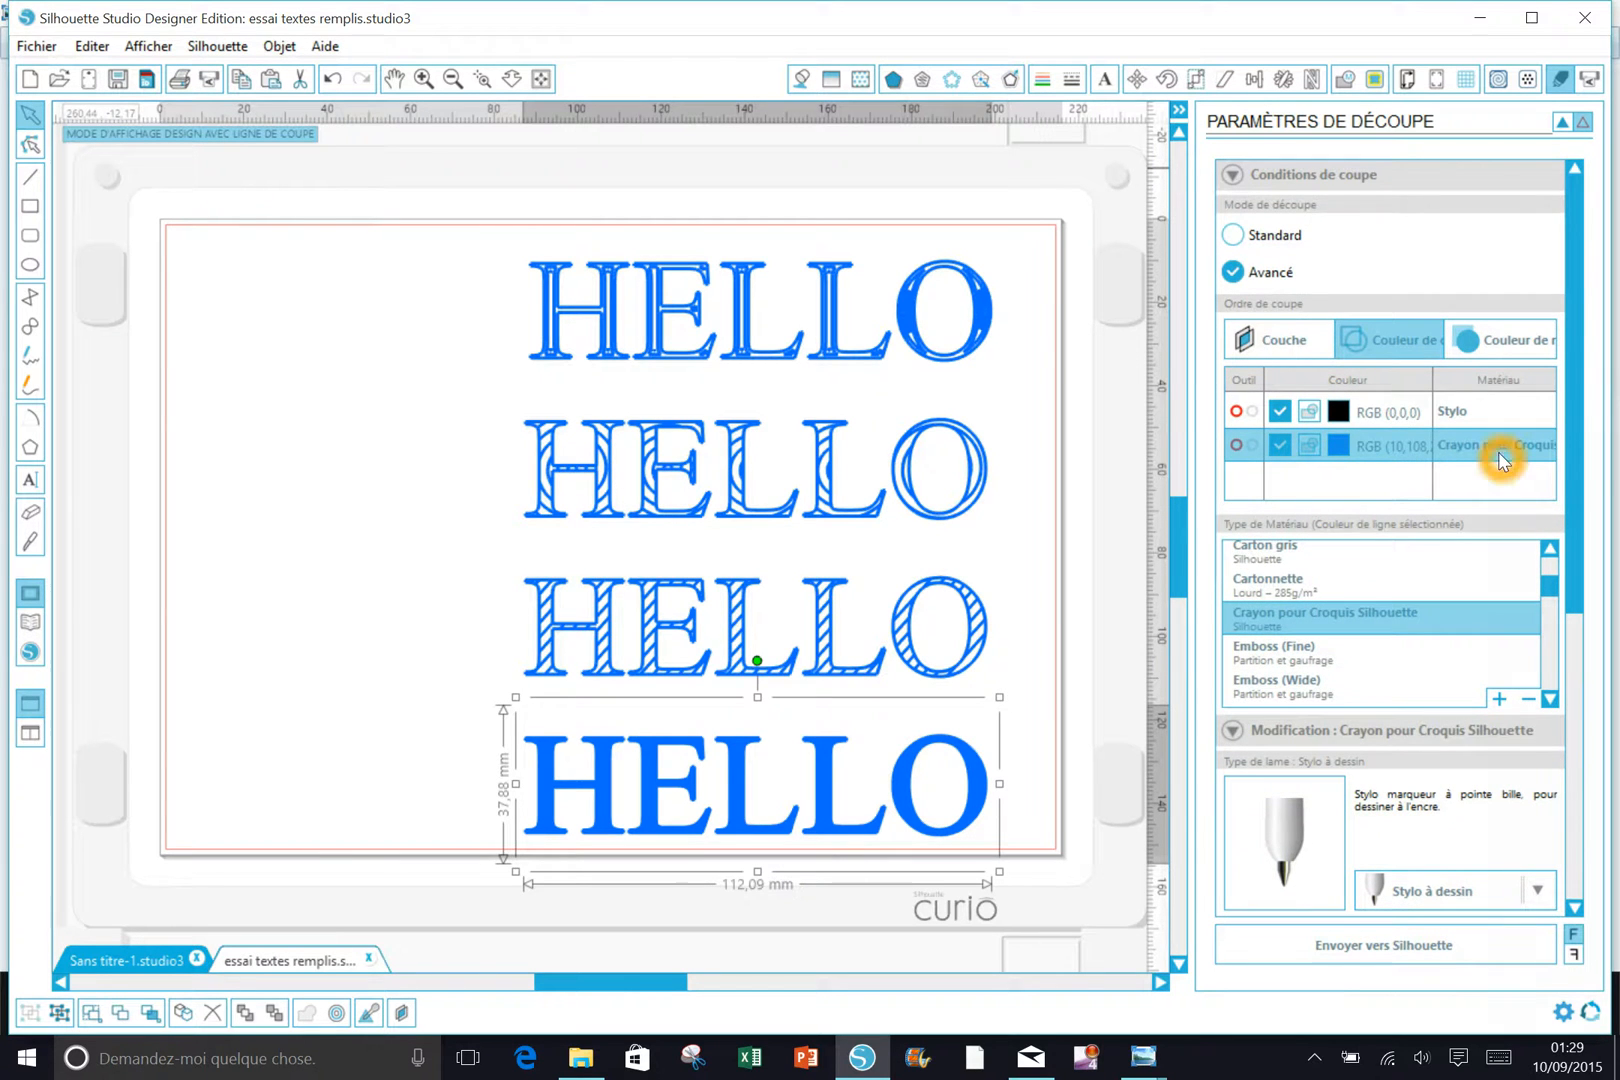
Switch the material to the user-defined Stylo and check its speed and thickness settings
left_click(1578, 468)
left_click_drag(1579, 474, 1617, 547)
left_click_drag(1556, 462, 1588, 773)
left_click(1263, 567)
left_click(1487, 601)
left_click(1487, 605)
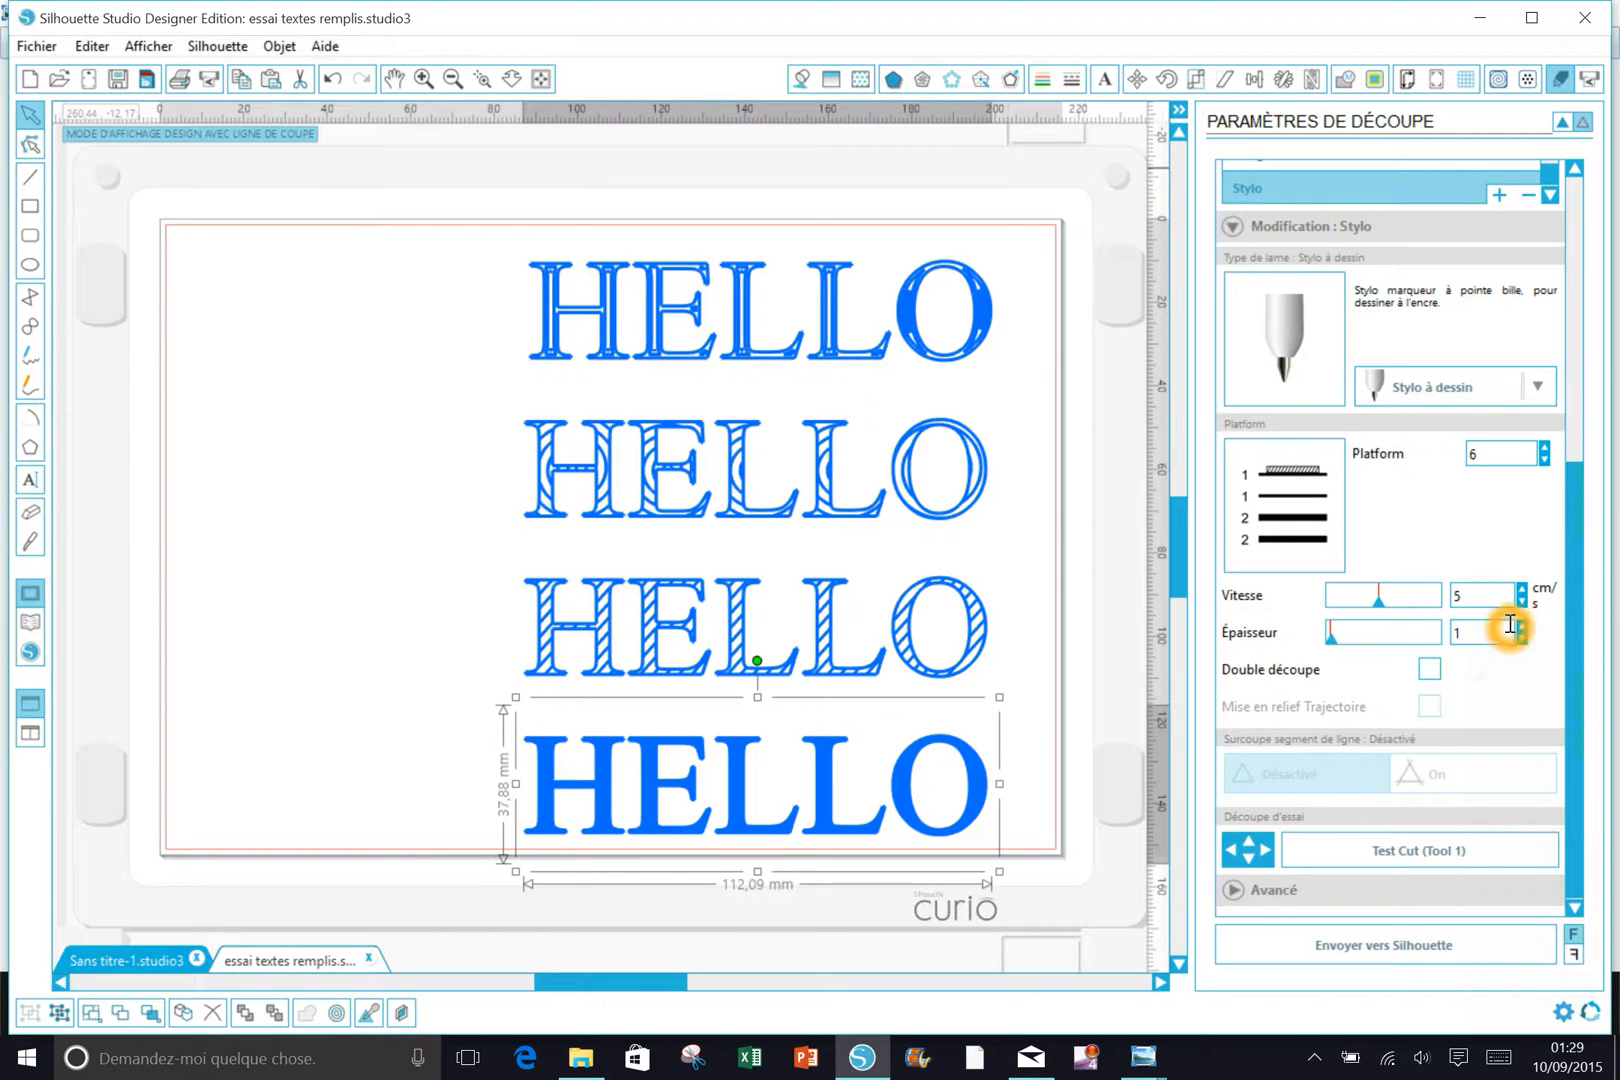
left_click(1522, 636)
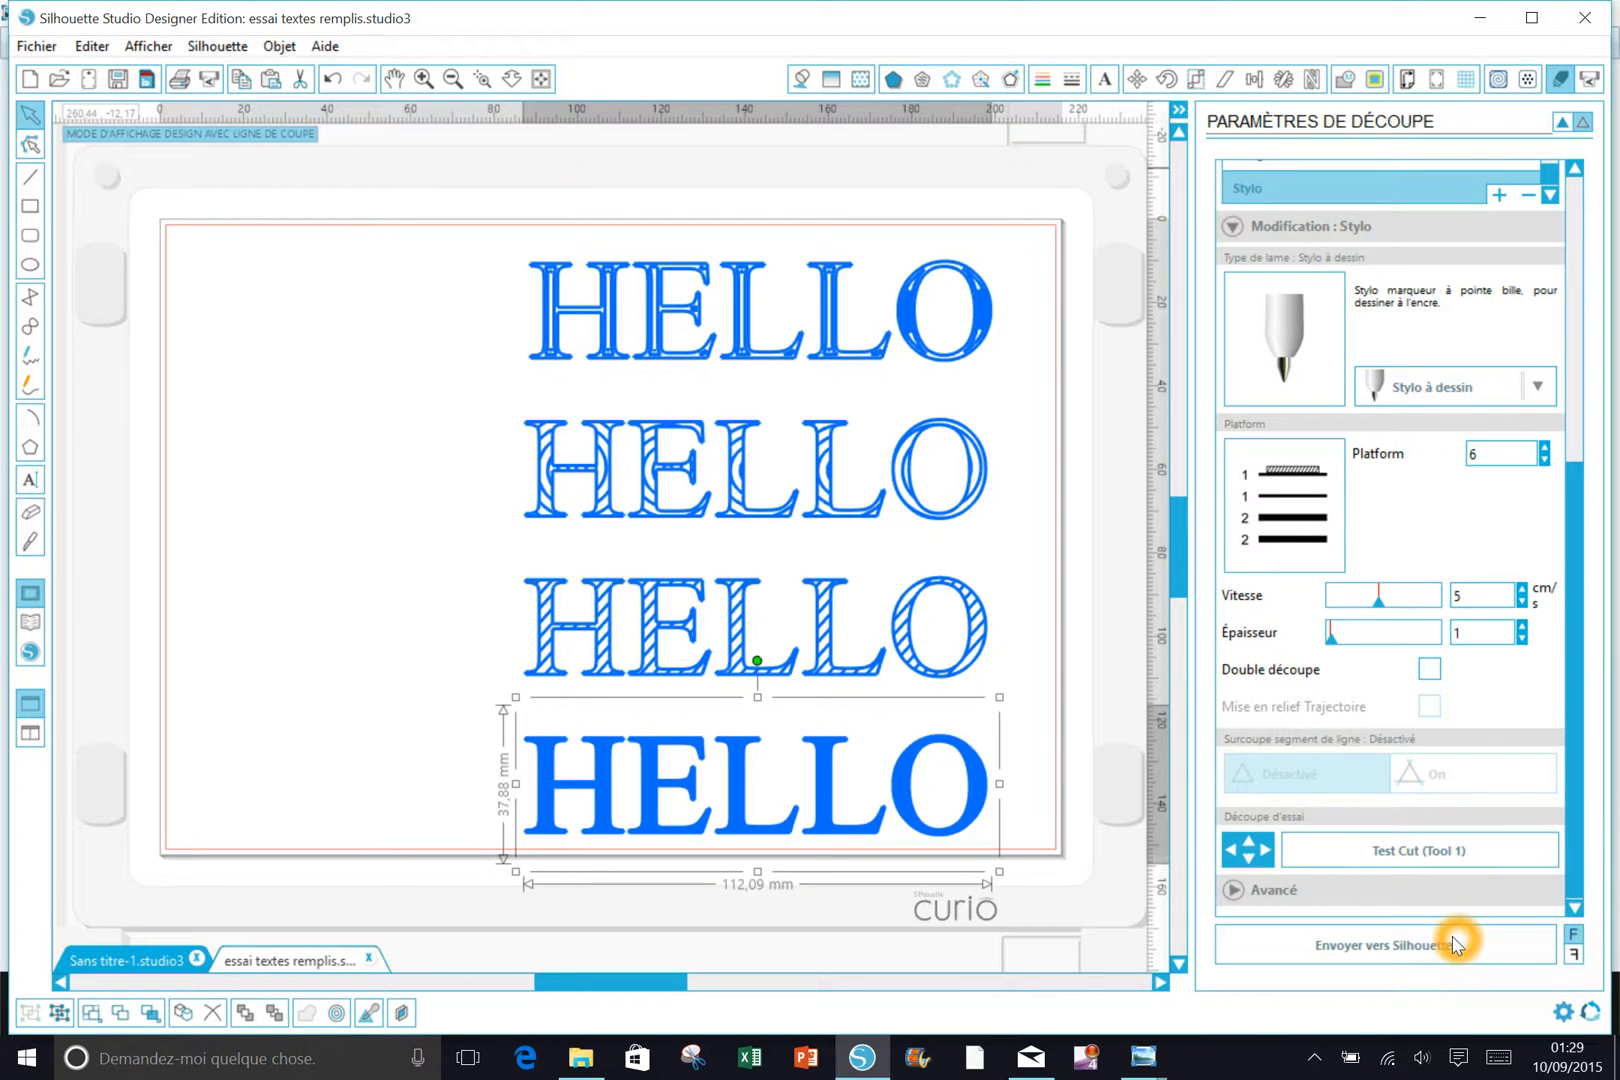
Examine the photo of the drawn test letters in the Windows photo viewer, and return to Silhouette Studio
mouse_move(1150, 1066)
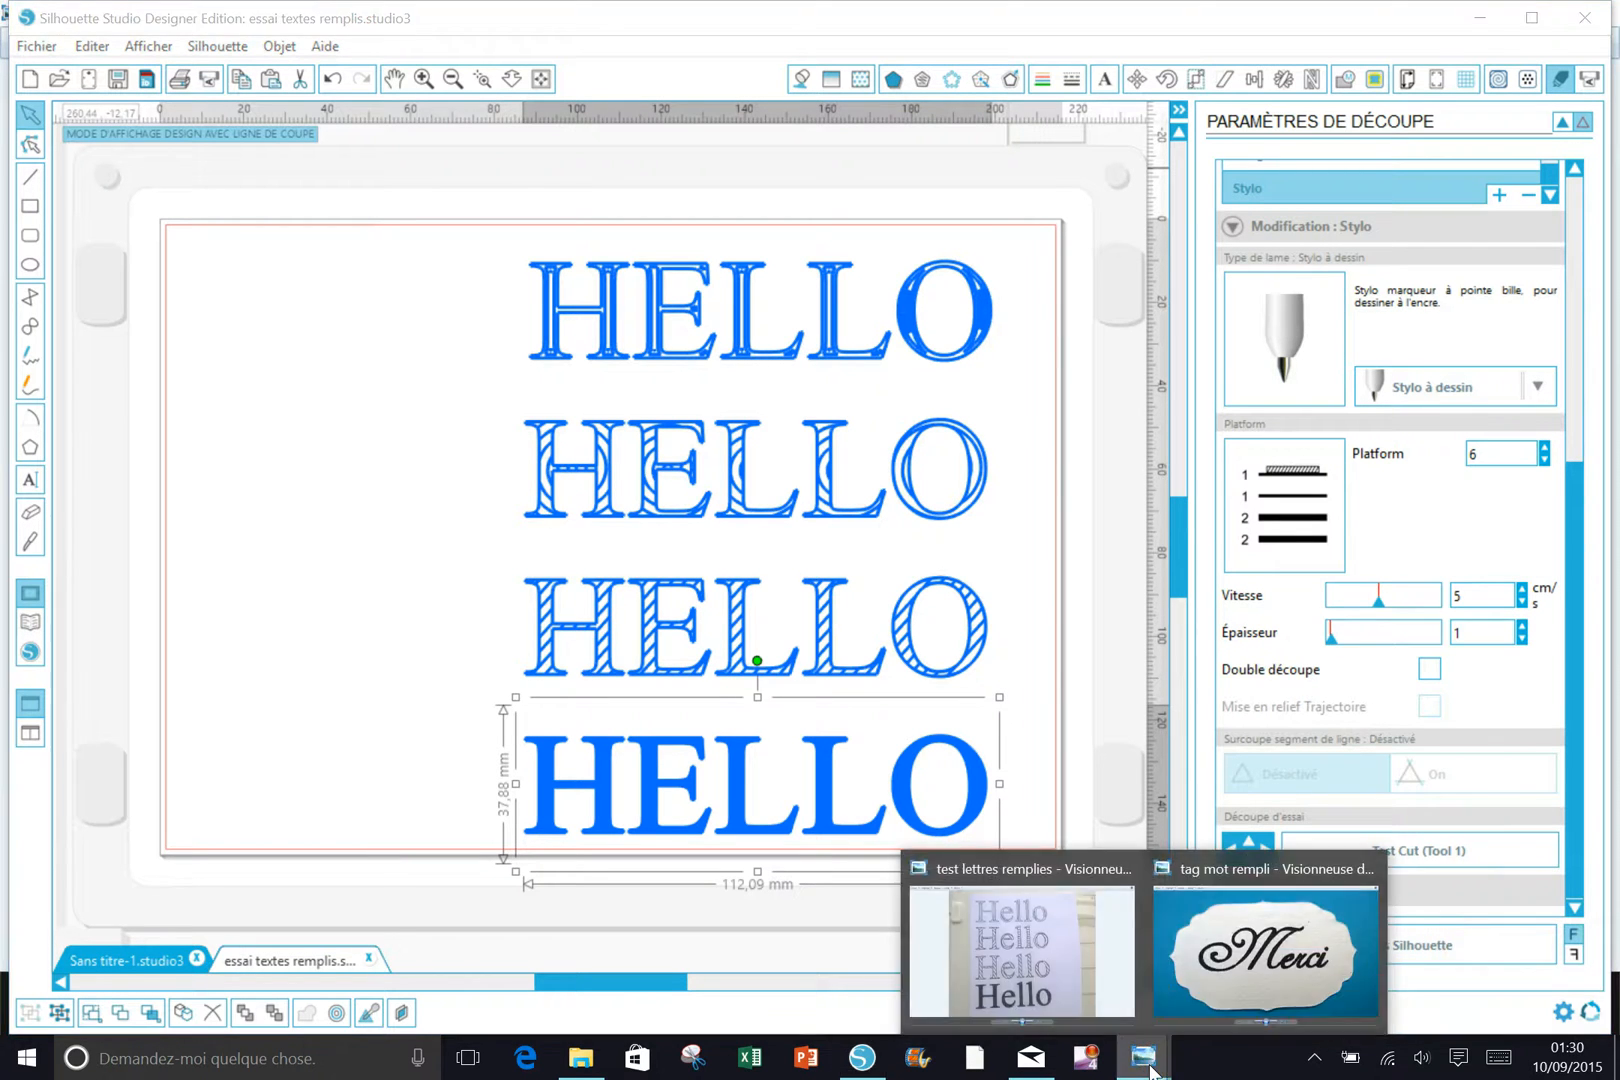
left_click(1078, 965)
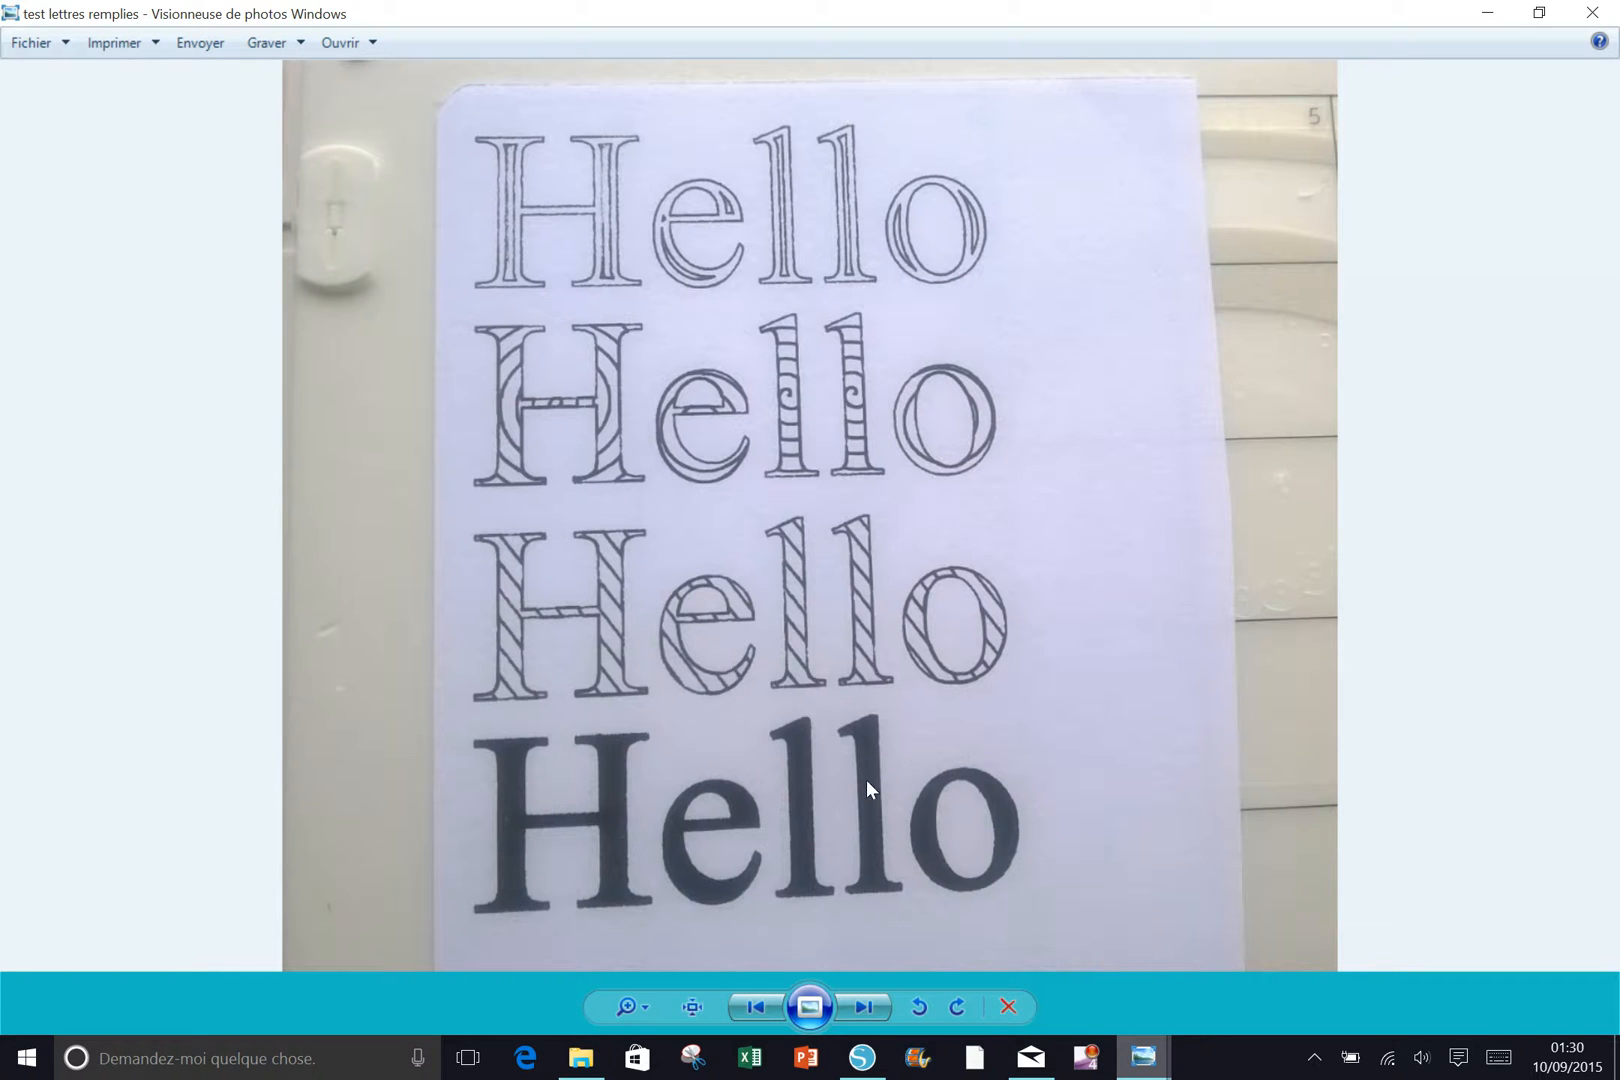
left_click(1119, 393)
left_click(875, 1058)
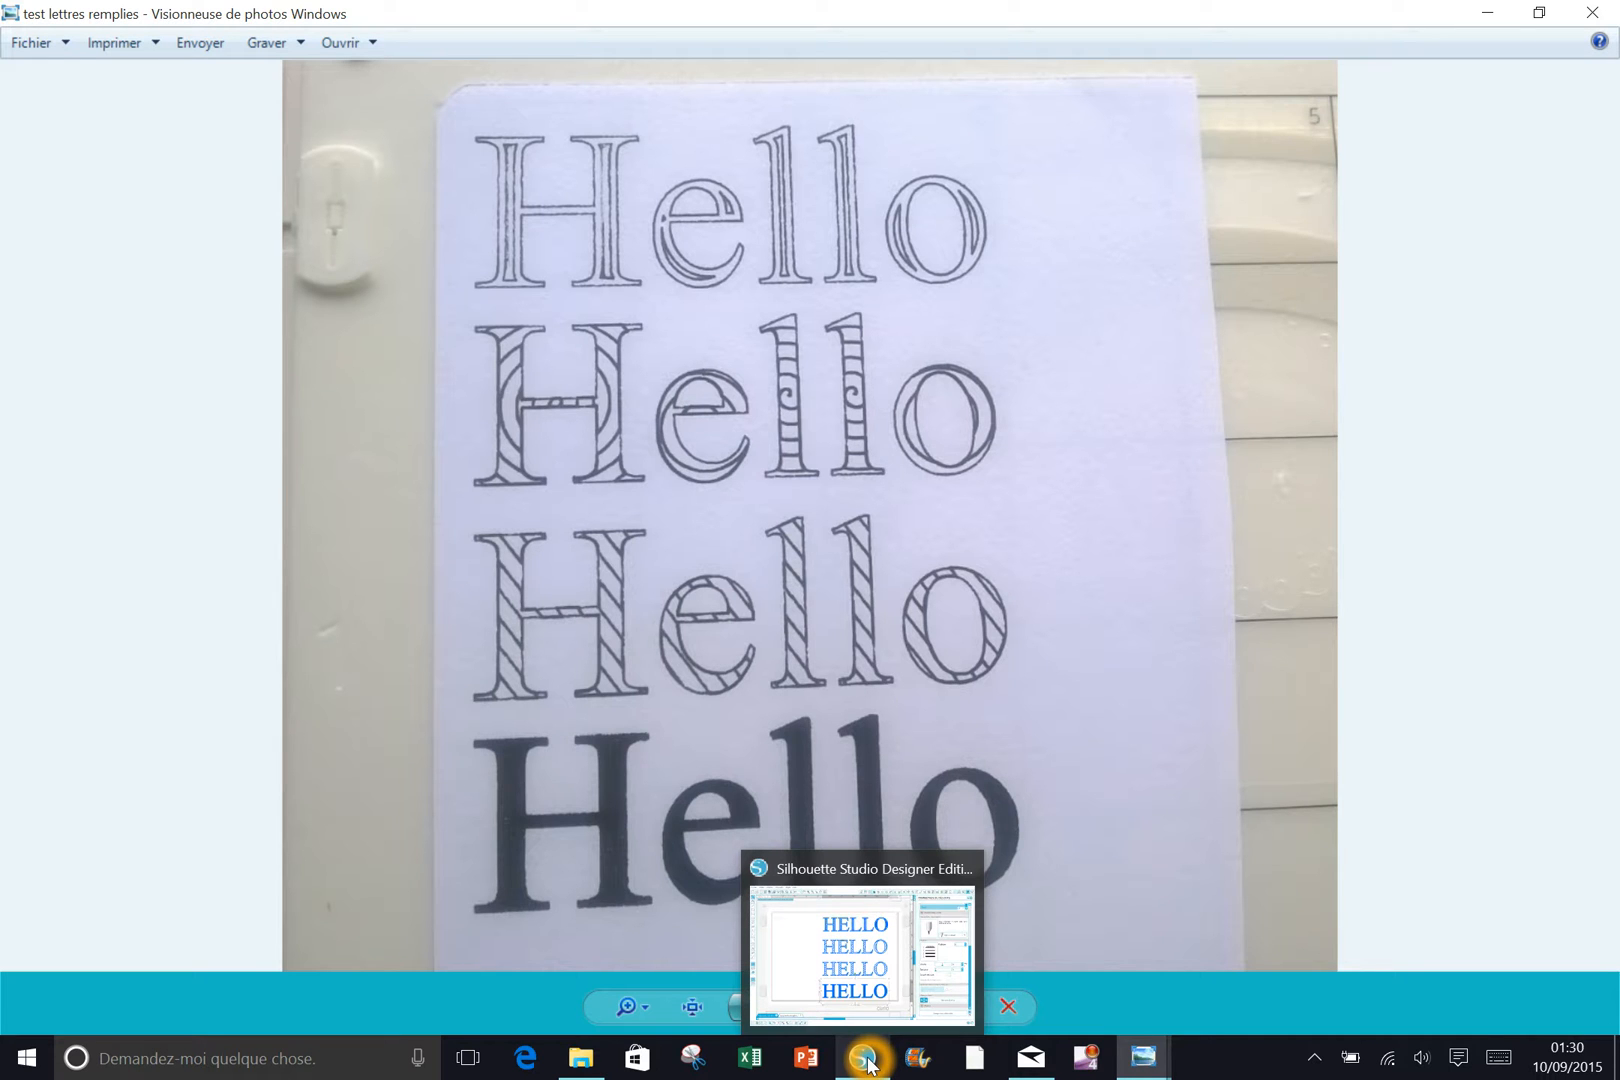
left_click(866, 1060)
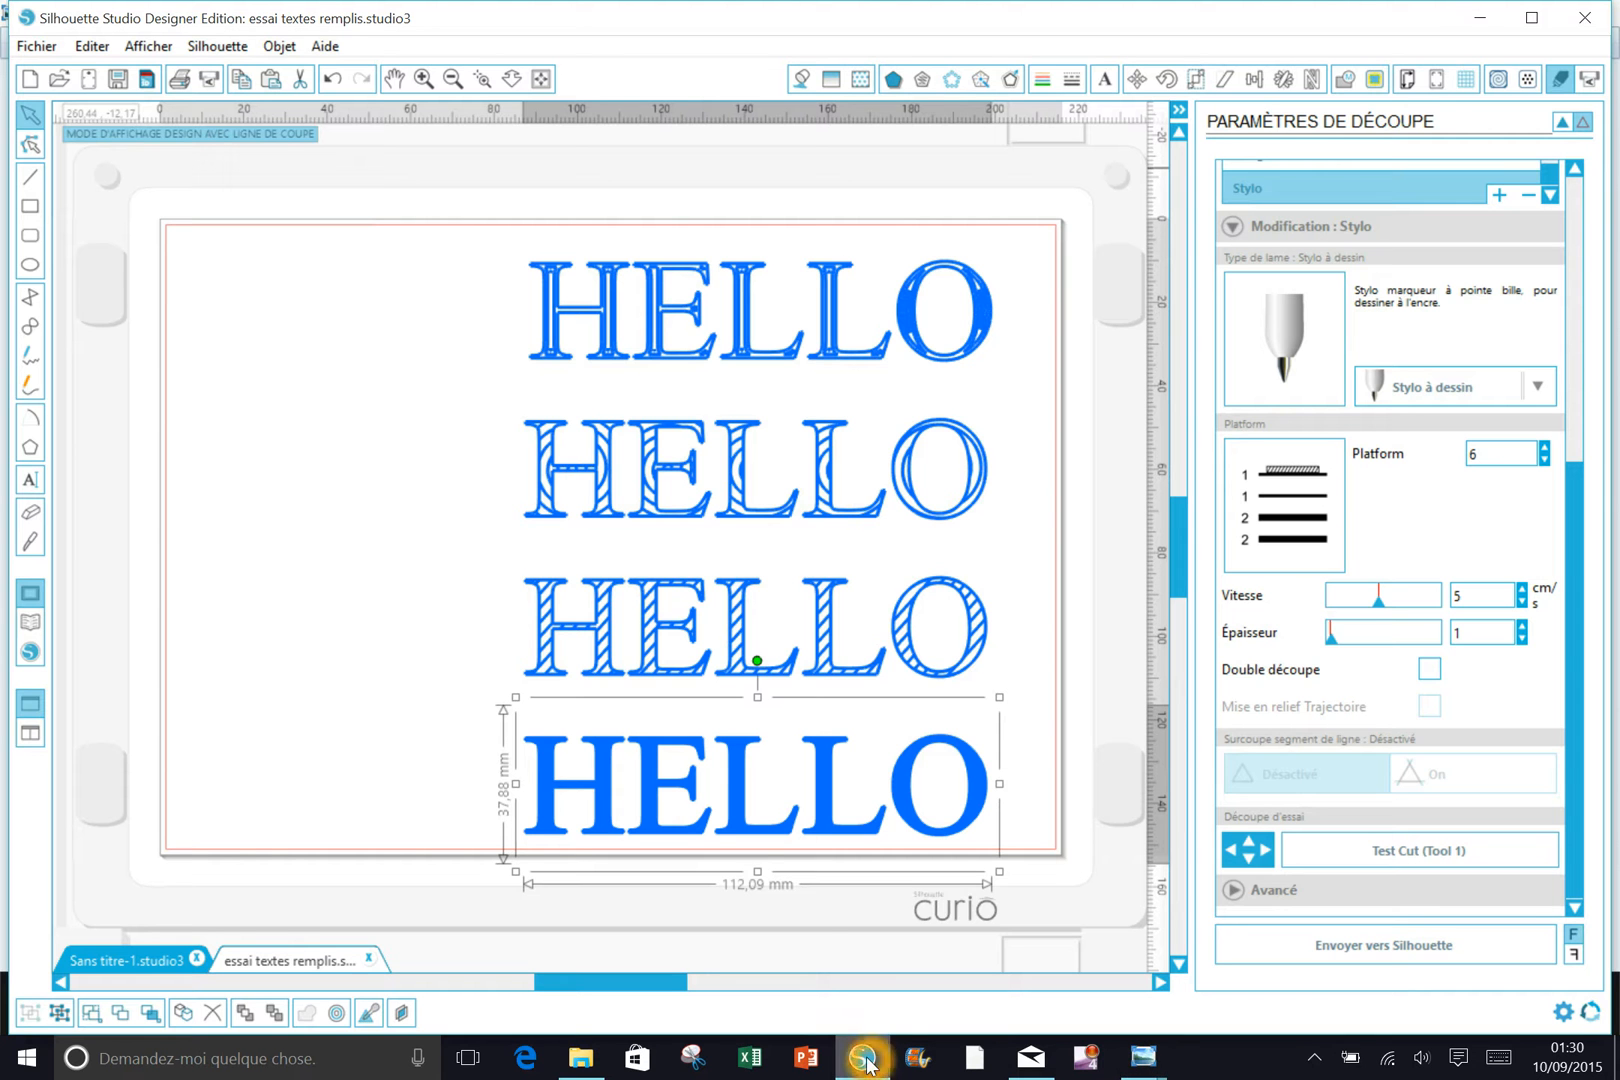
Open the page design settings and check the page size, orientation and cutting mat
left_click(790, 498)
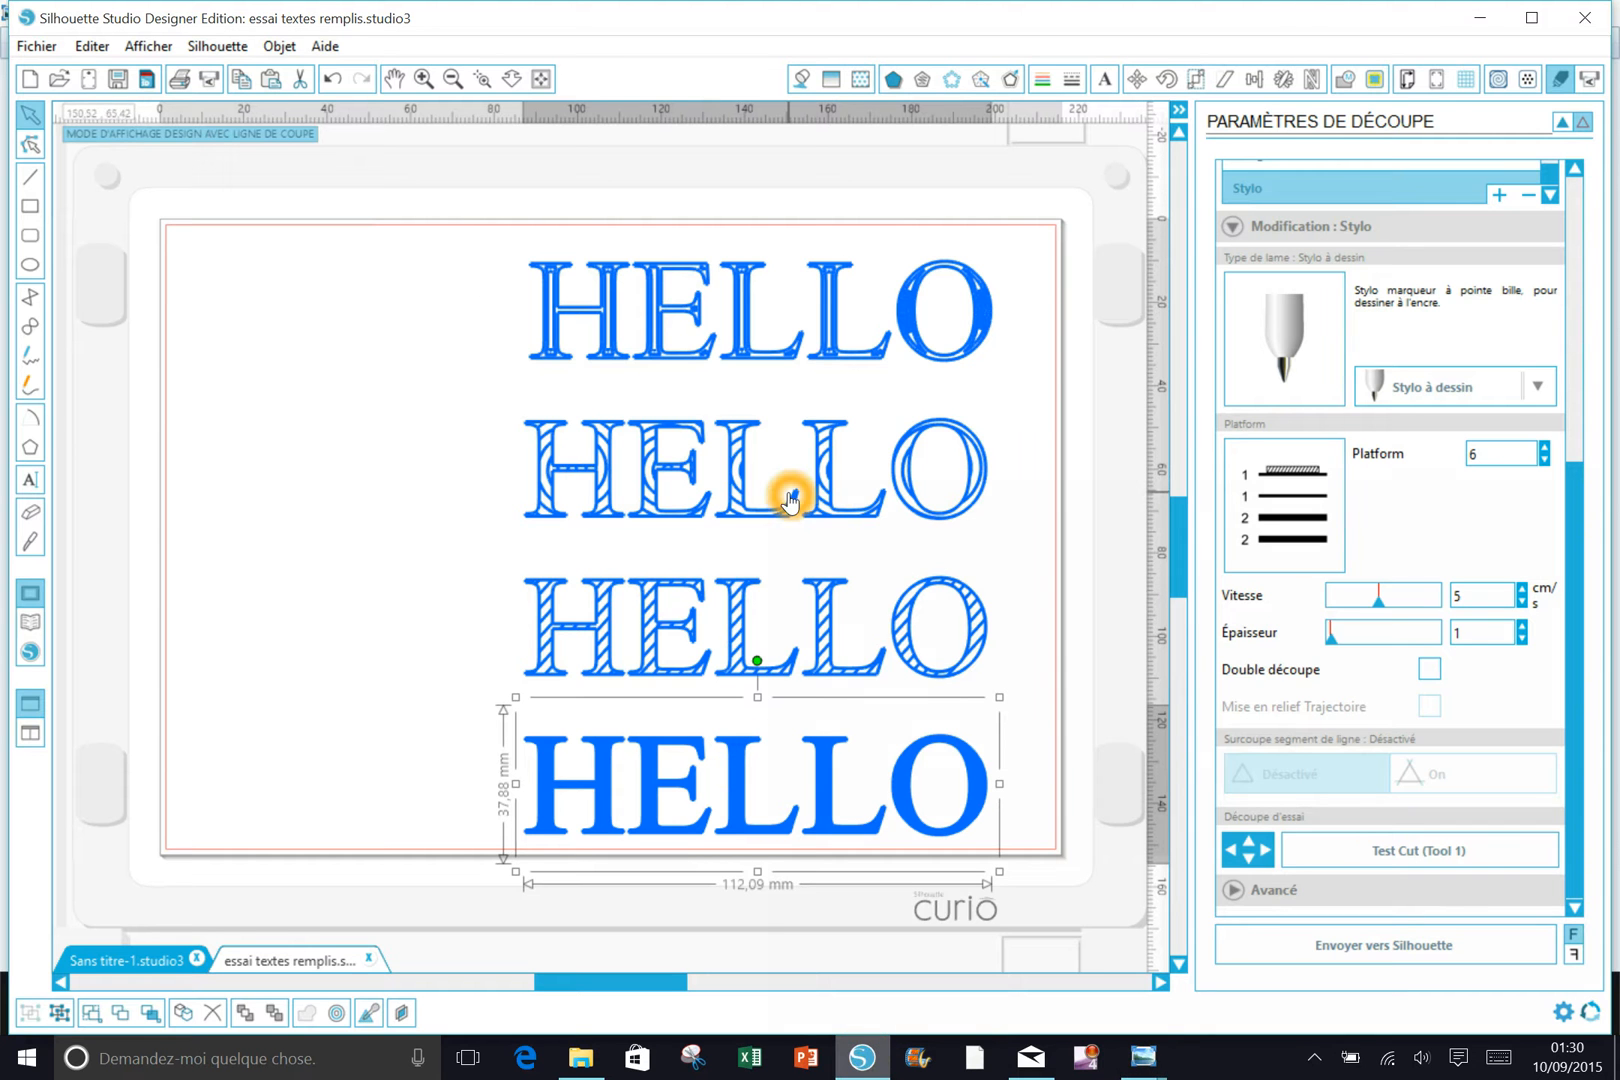
left_click(1409, 80)
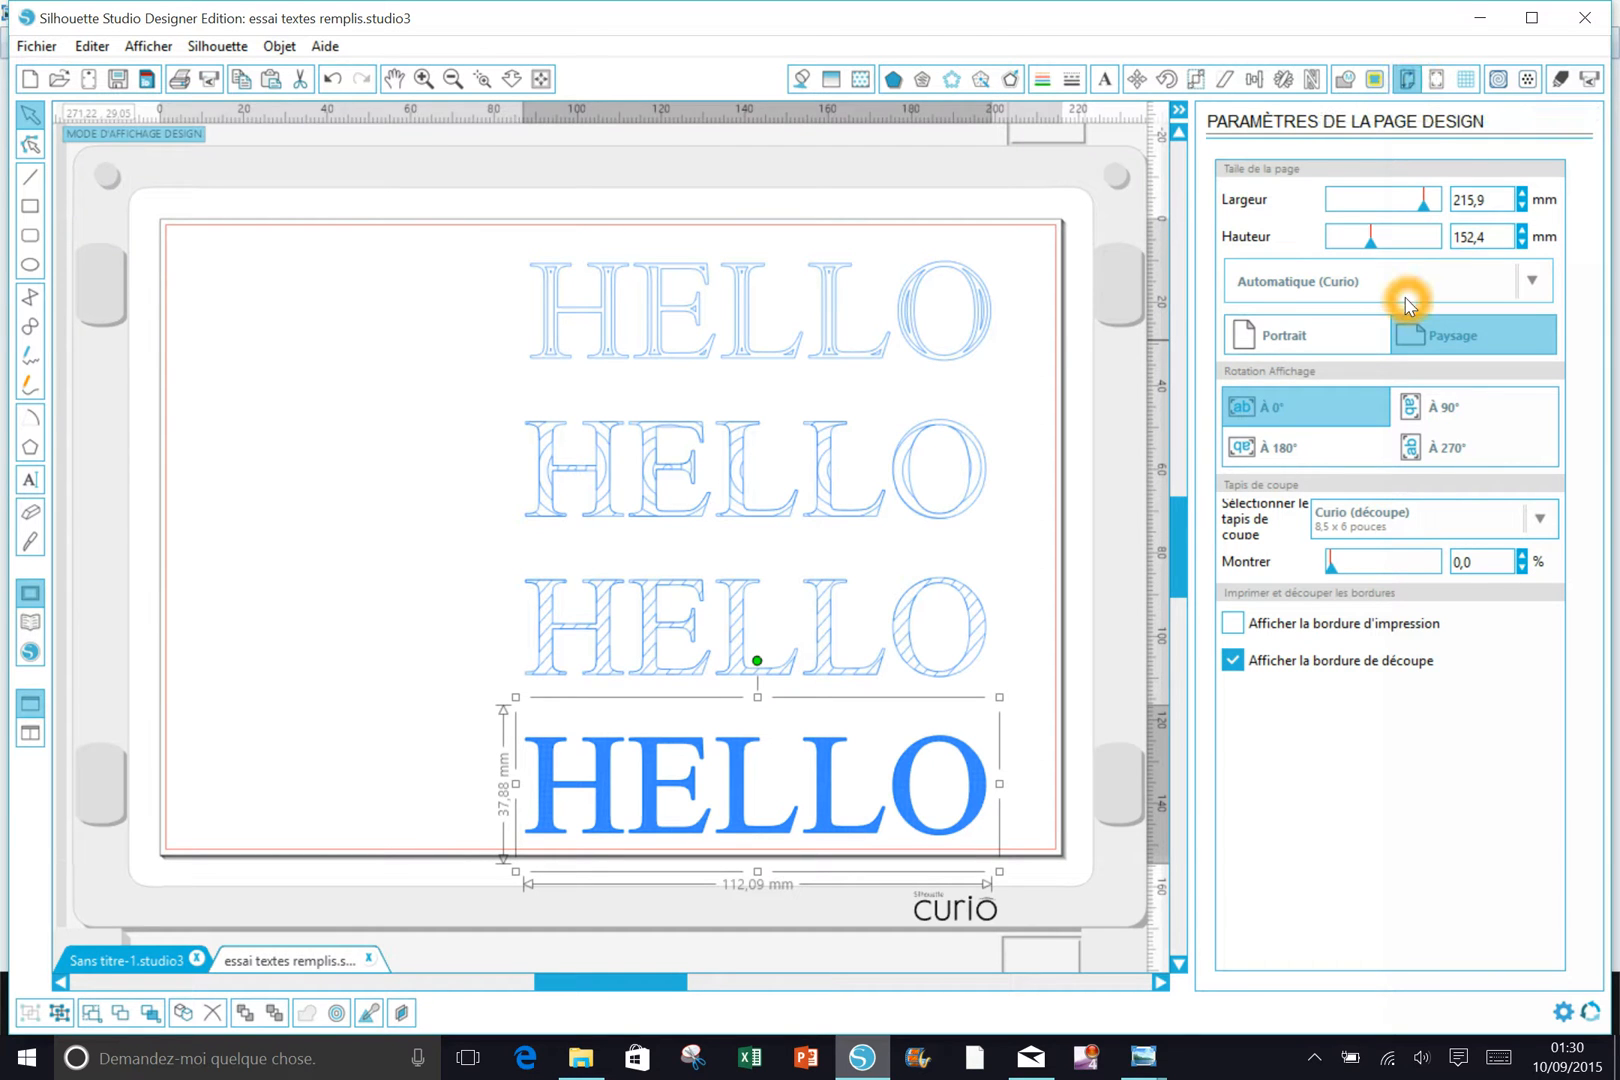
left_click(1436, 130)
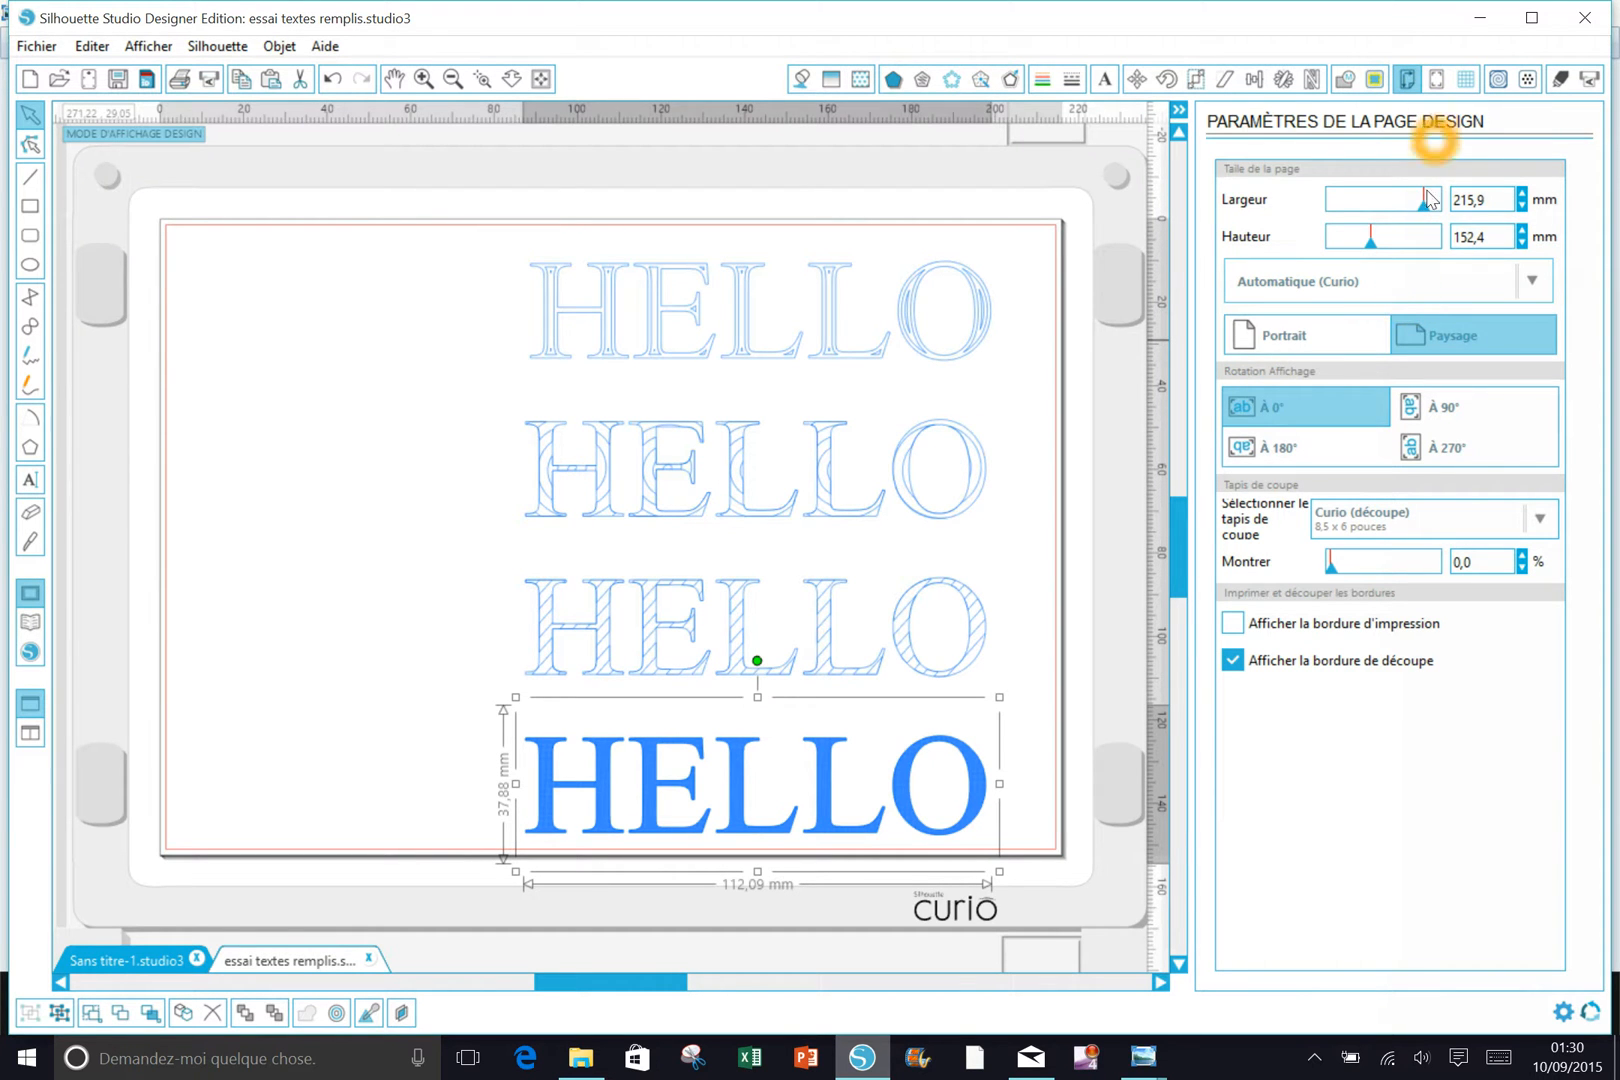
left_click(1391, 288)
left_click(1260, 301)
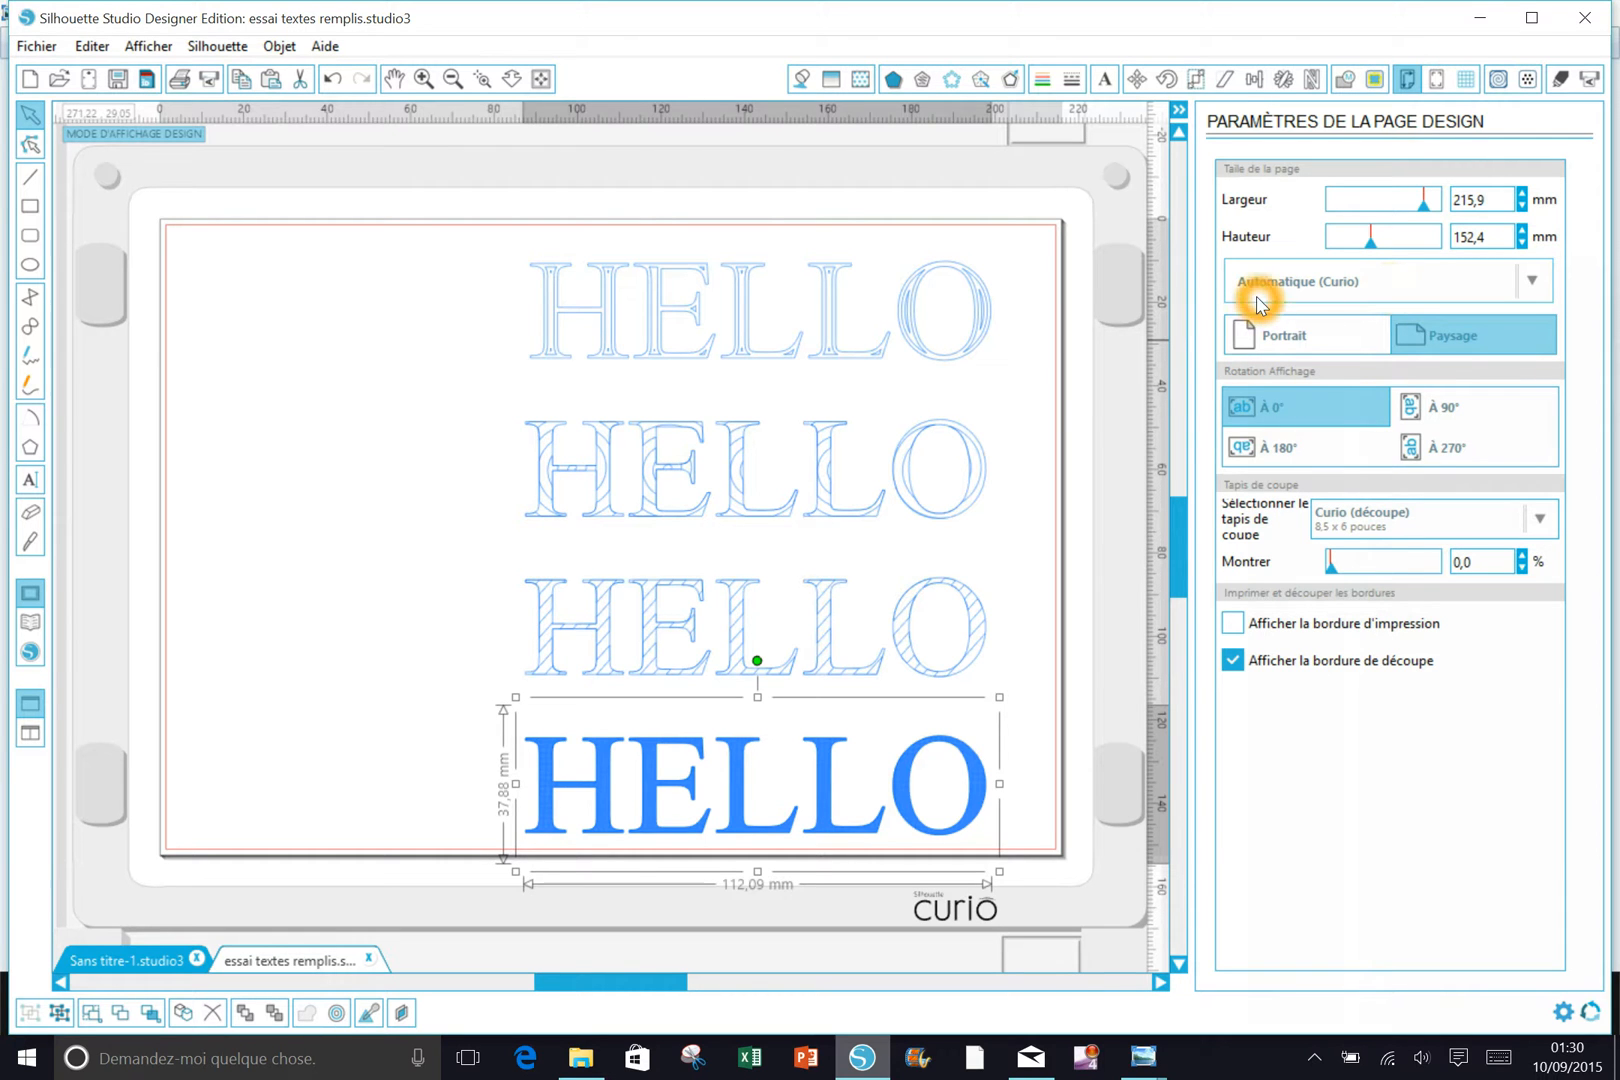
Switch the cutting mat to CAMEO 12 x 12 pouces in the page design settings
left_click(1358, 289)
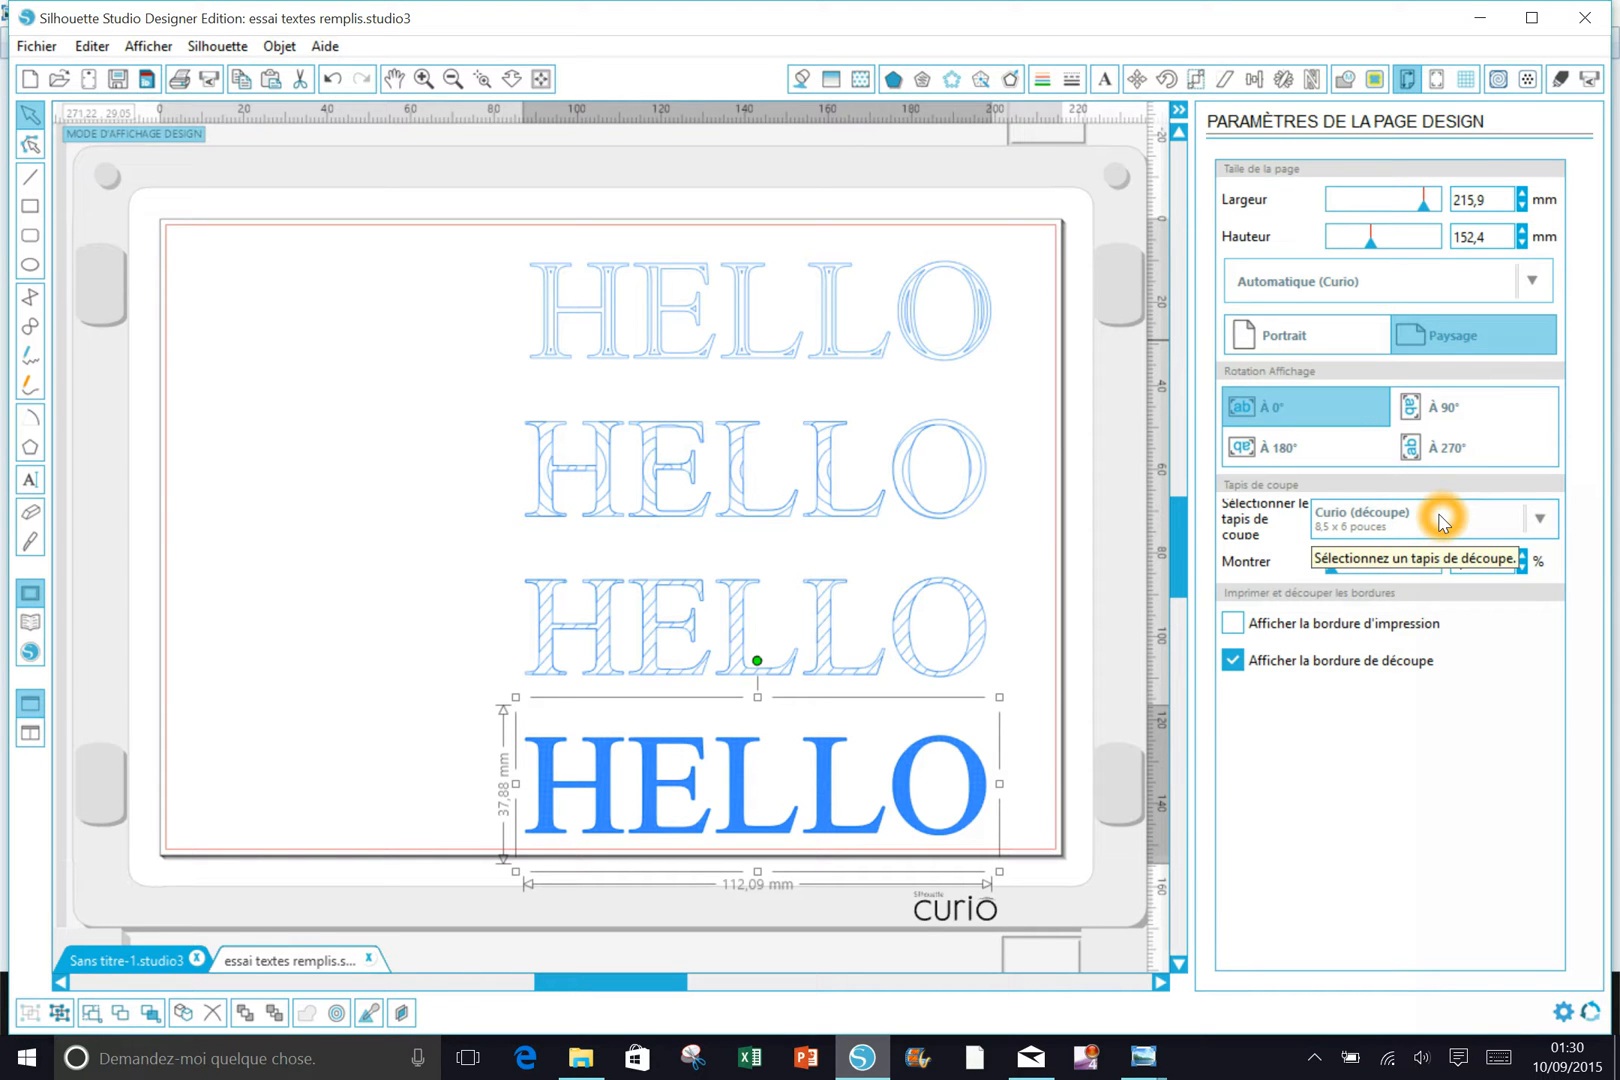
left_click(1542, 520)
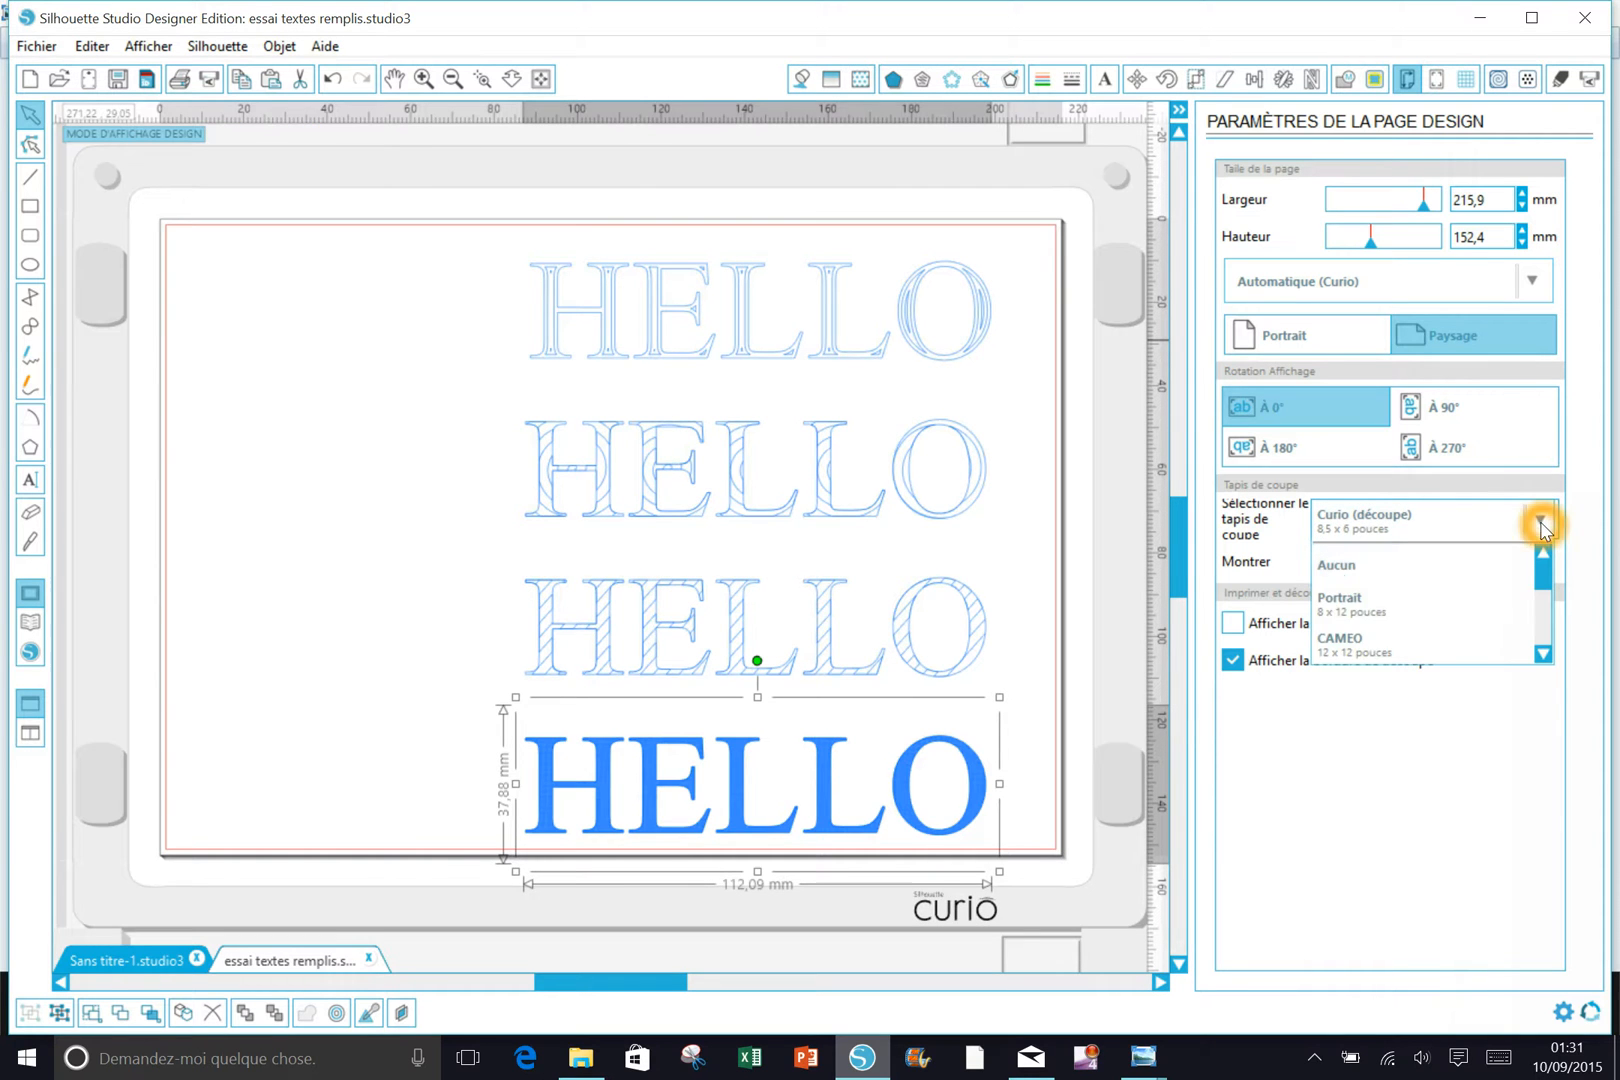
left_click(1403, 648)
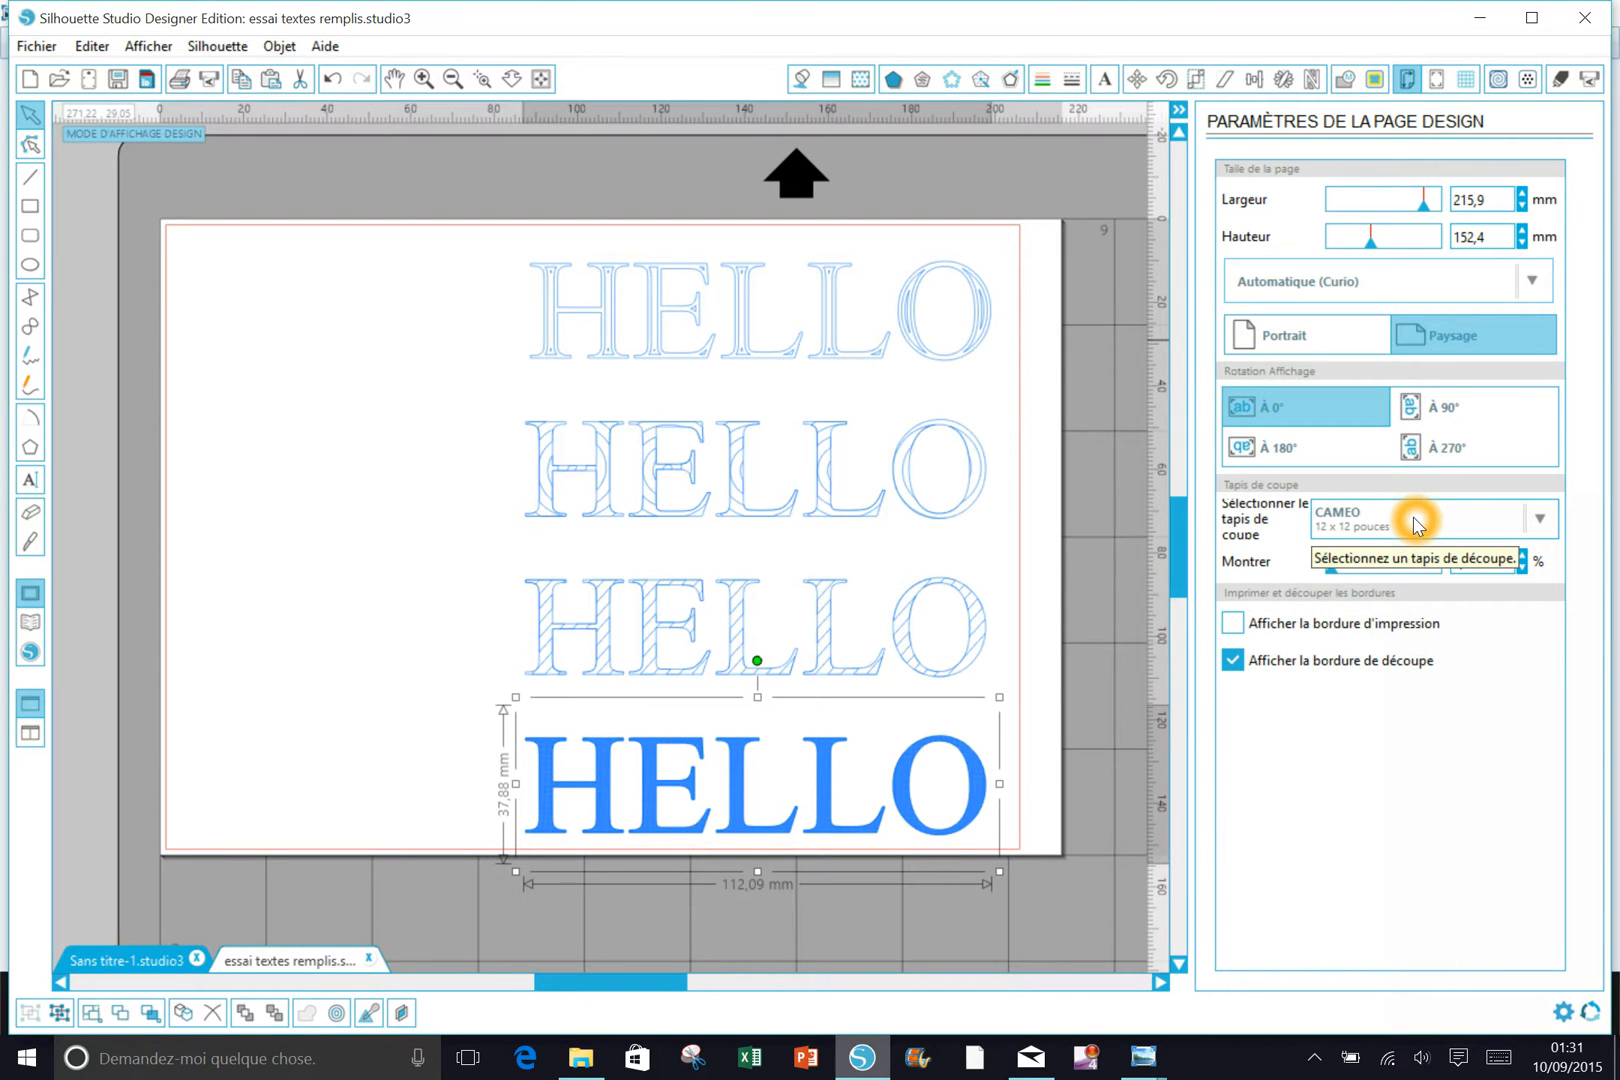
Set the cutting mat back to Curio (découpe) 8,5 x 6 pouces
left_click(1541, 521)
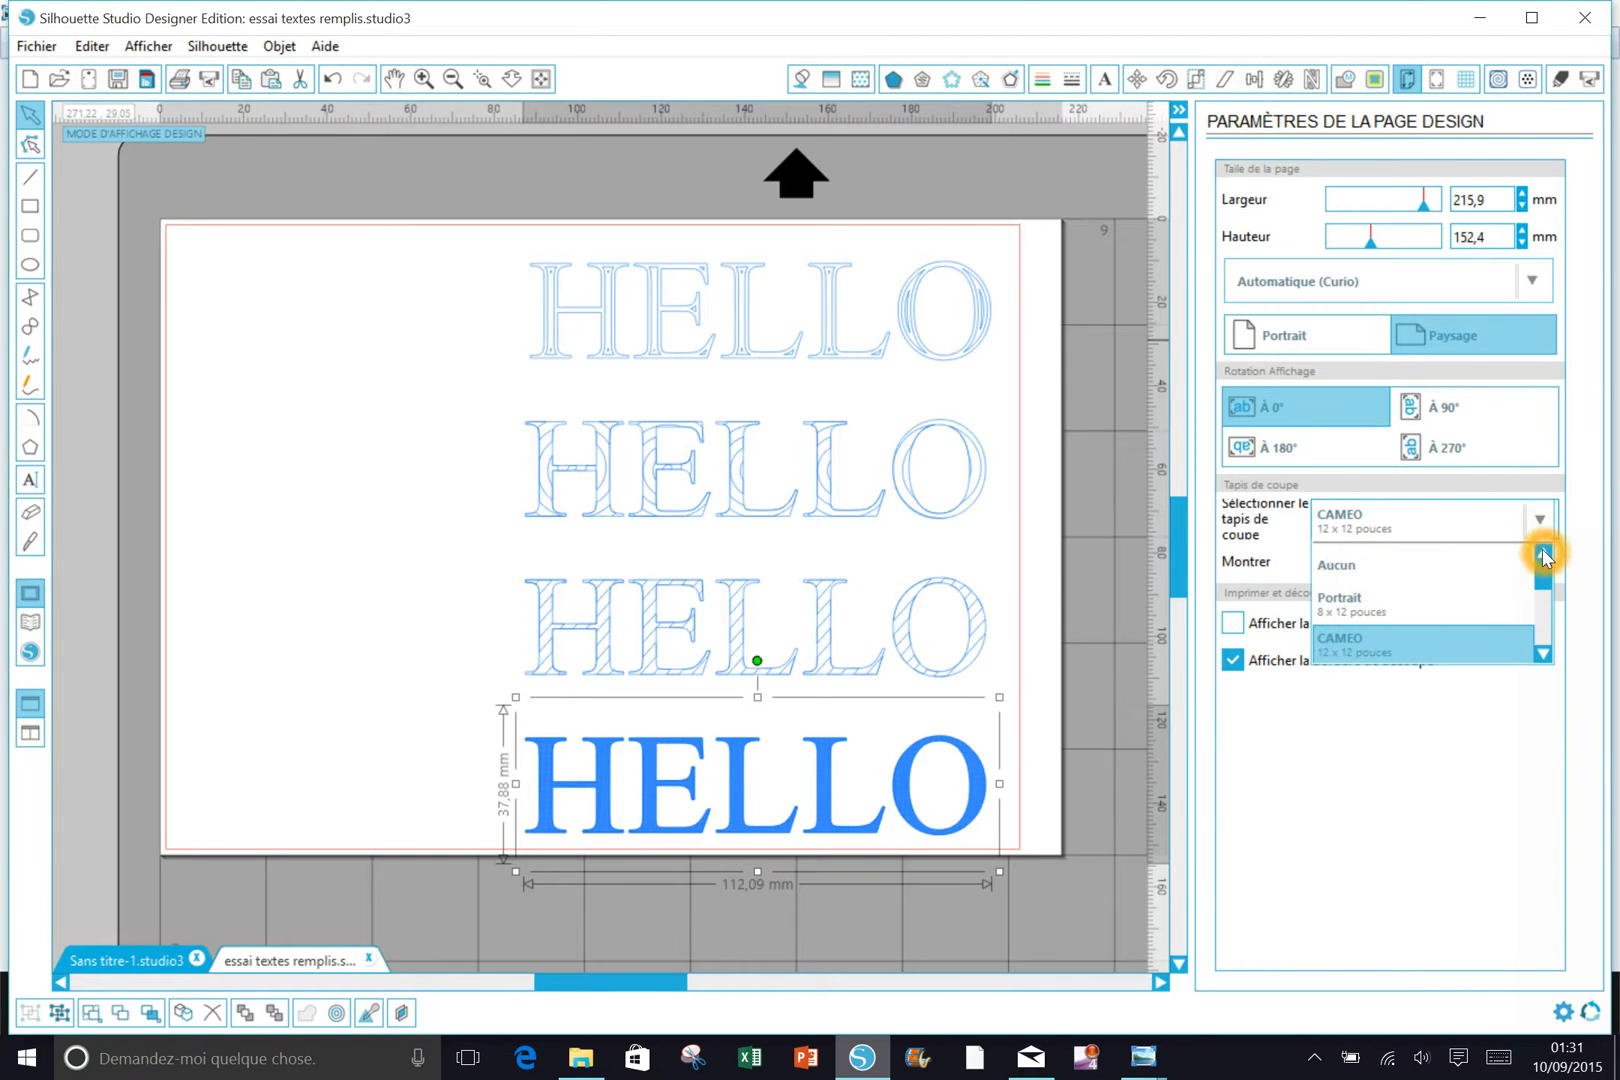
left_click_drag(1545, 577, 1548, 560)
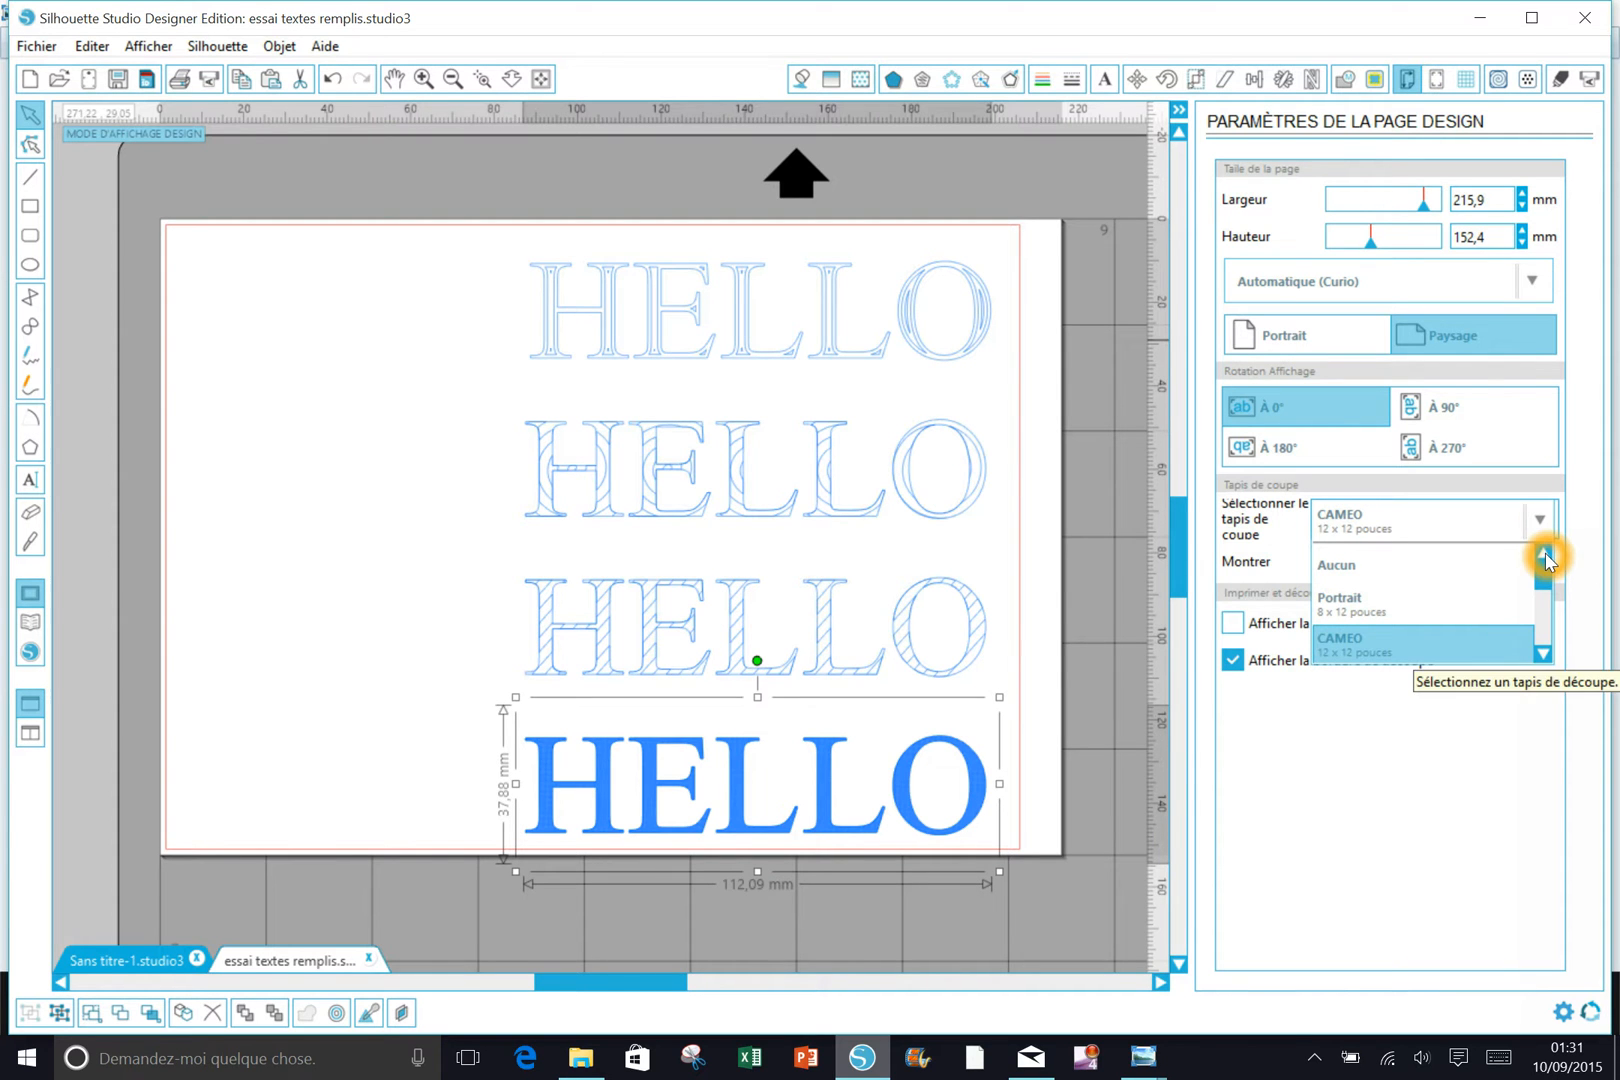
left_click(1545, 655)
left_click(1545, 655)
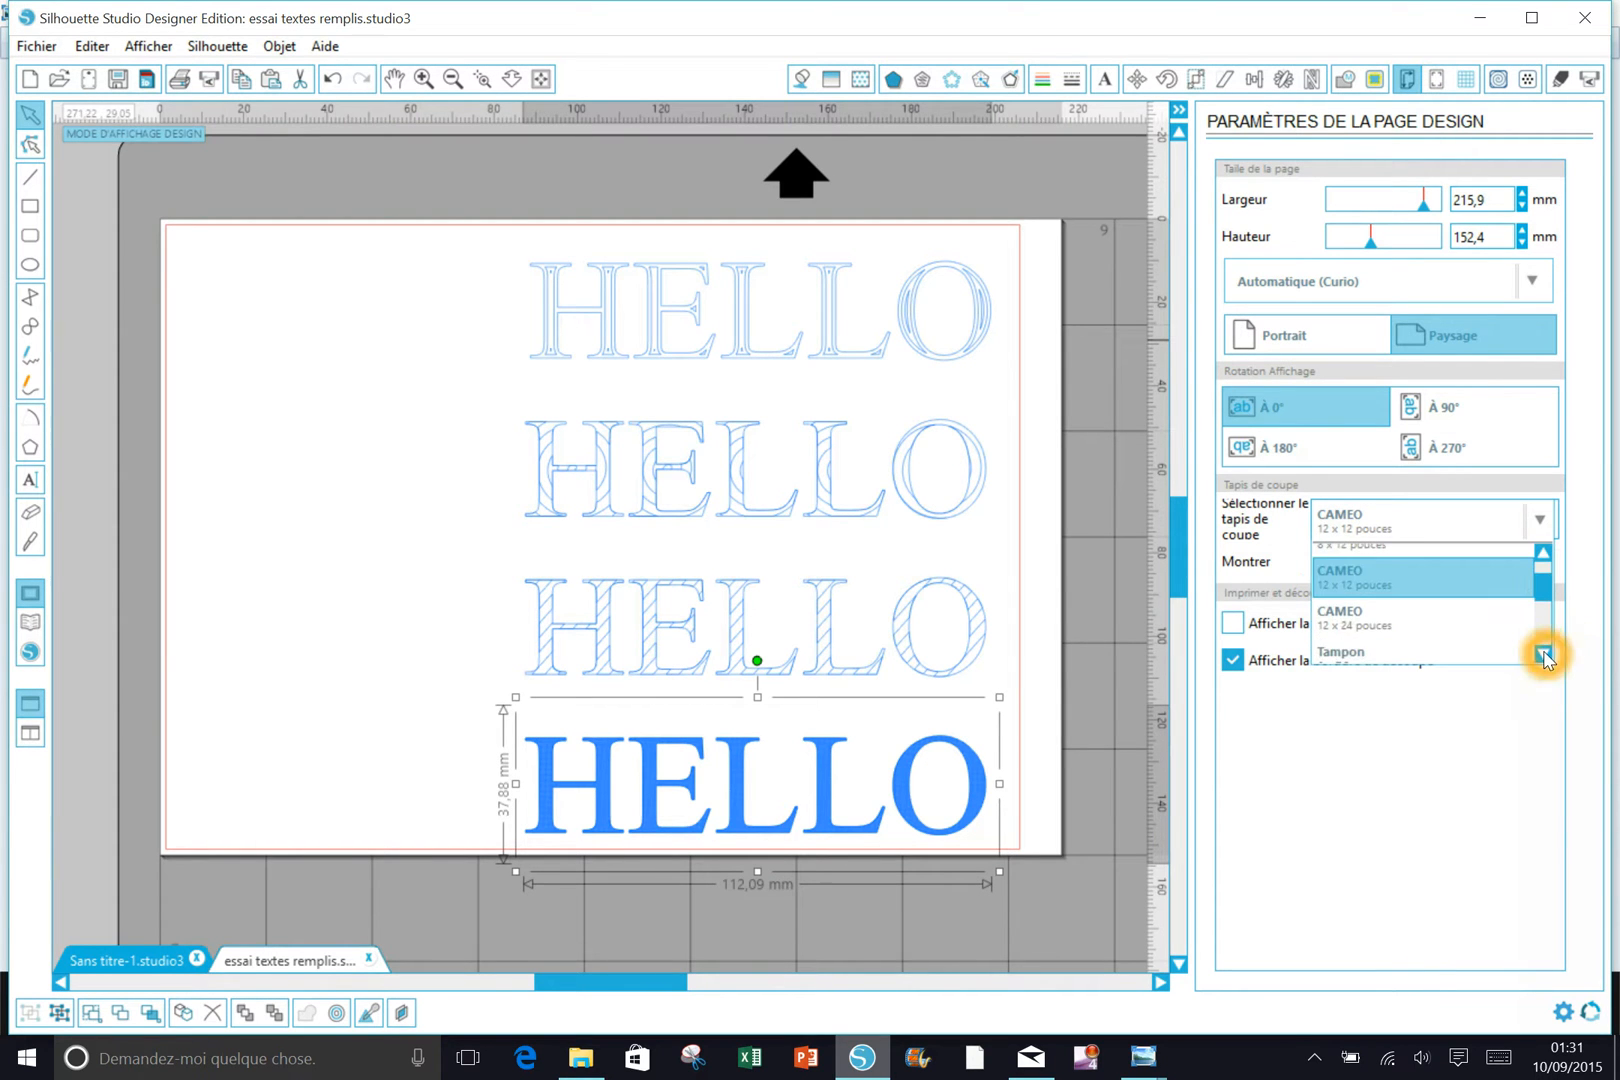
left_click(1545, 655)
left_click(1545, 655)
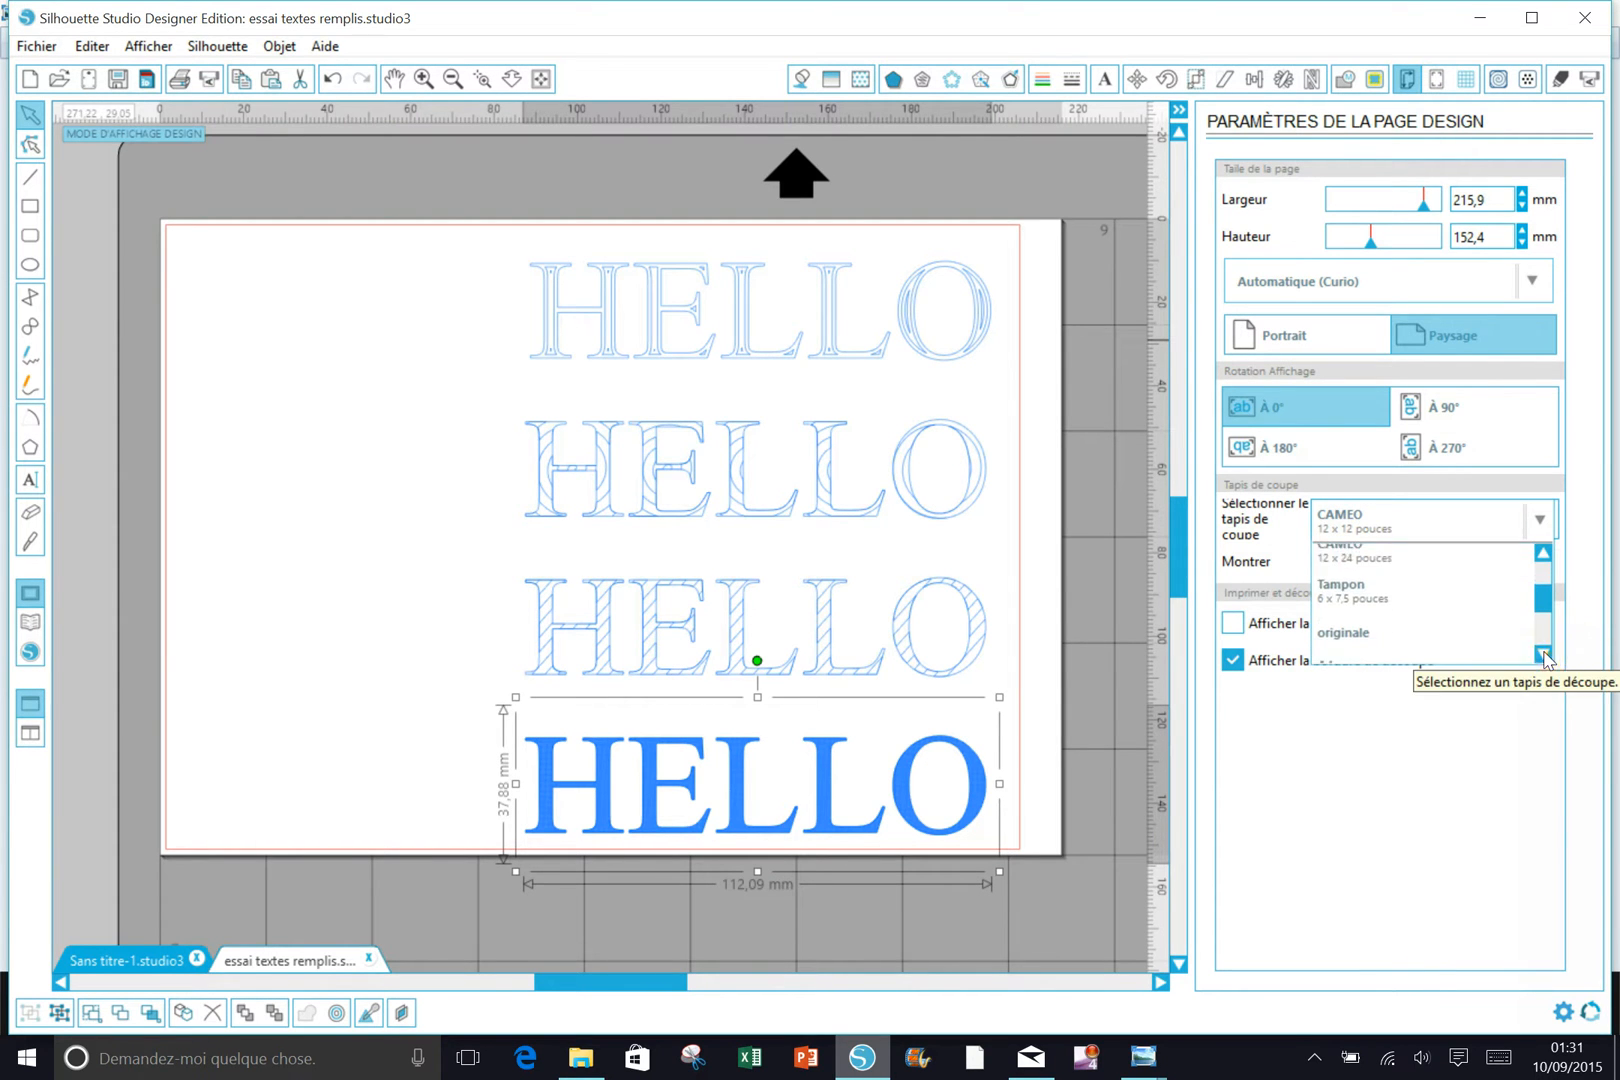
left_click(1545, 655)
left_click(1545, 655)
left_click(1399, 580)
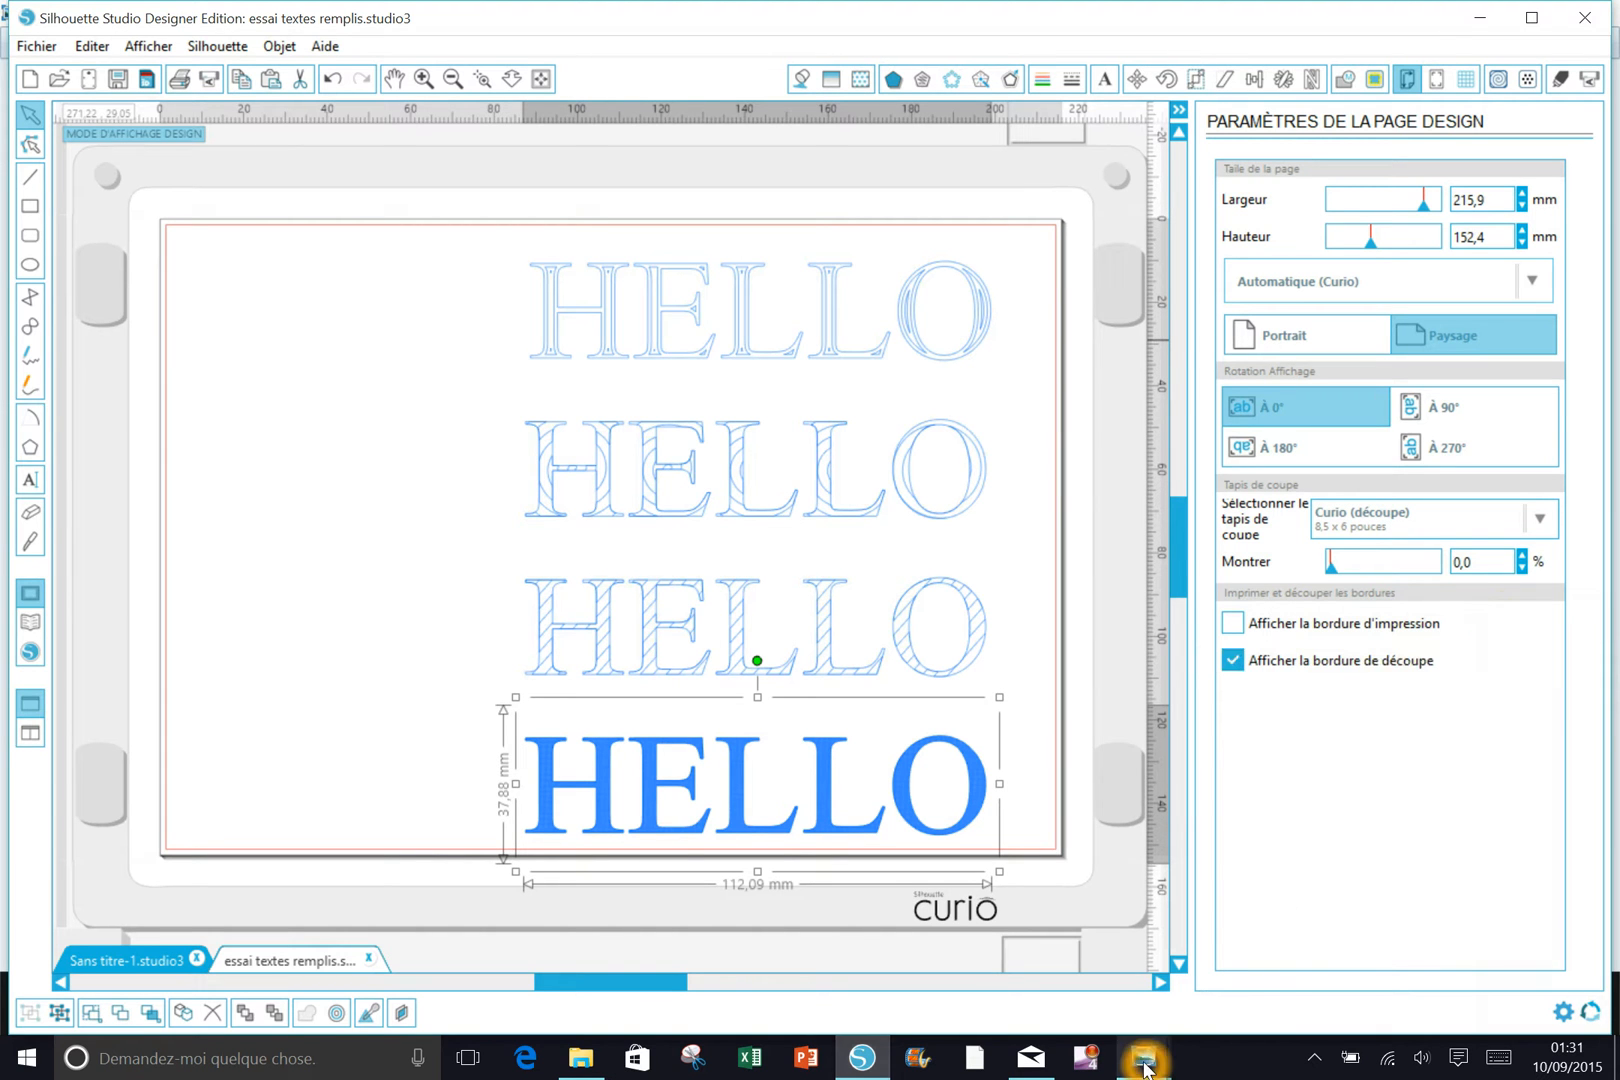
Compare the photos of the filled test letters and the Merci tag in the Windows photo viewer, and return to Silhouette Studio
mouse_move(1145, 1066)
left_click(1098, 990)
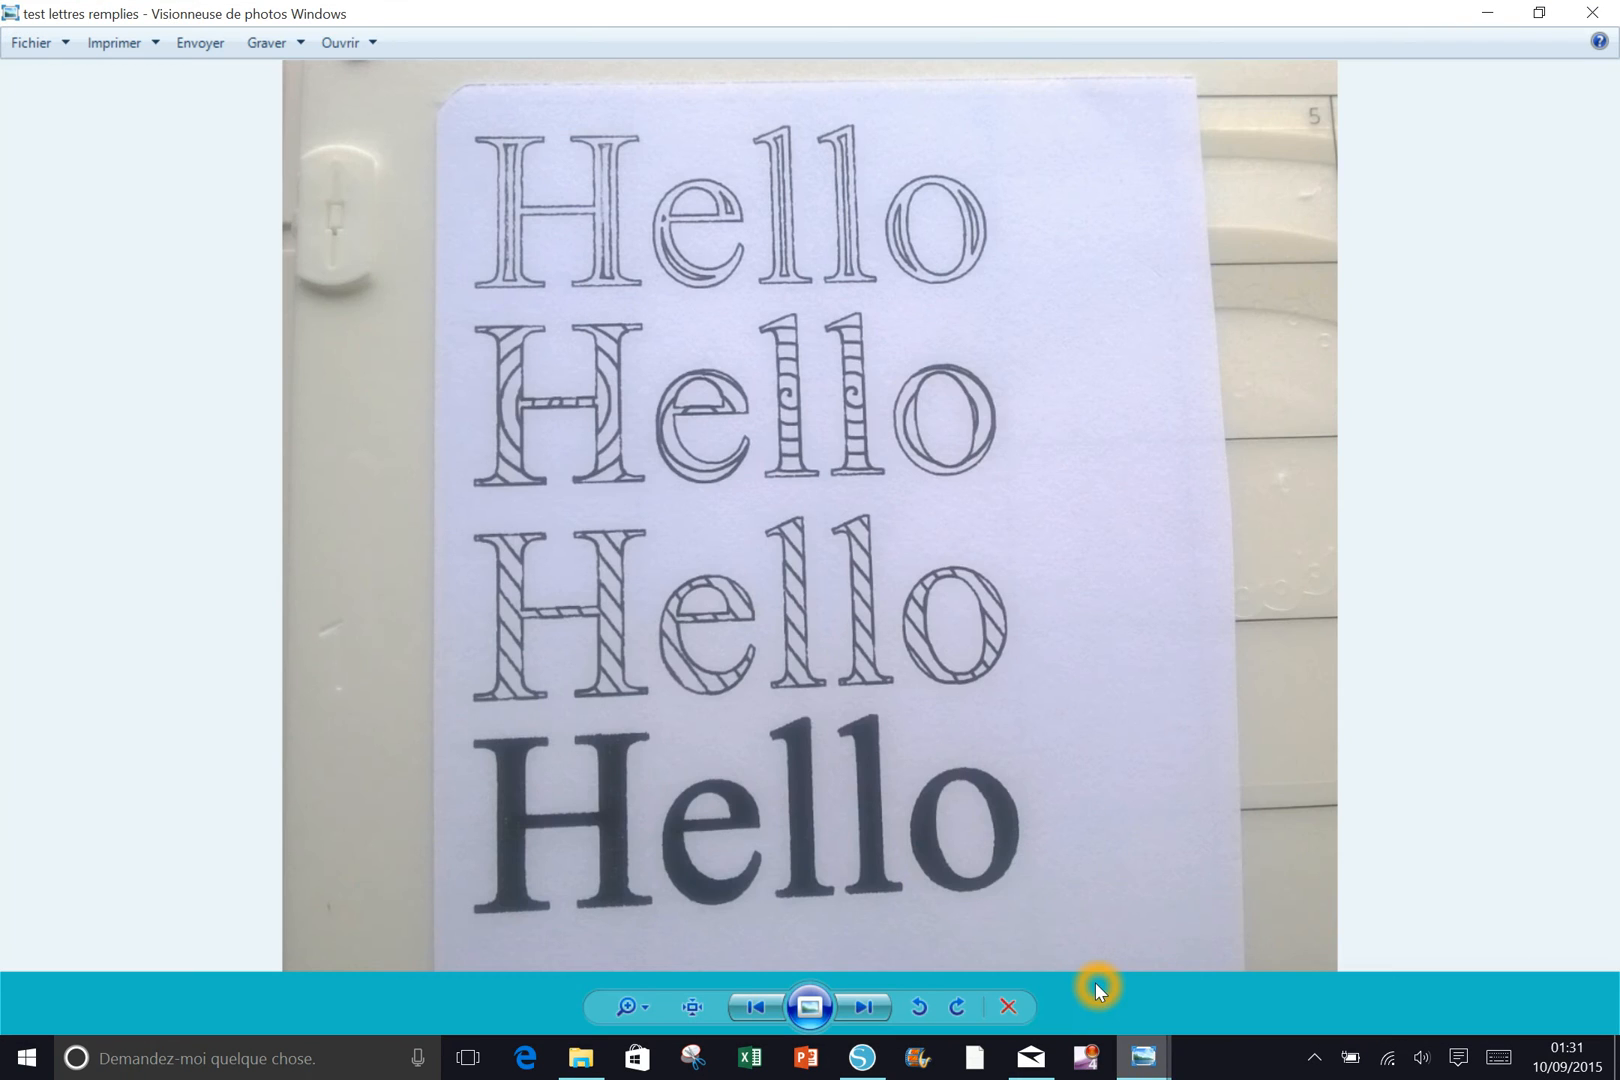
left_click(1143, 1055)
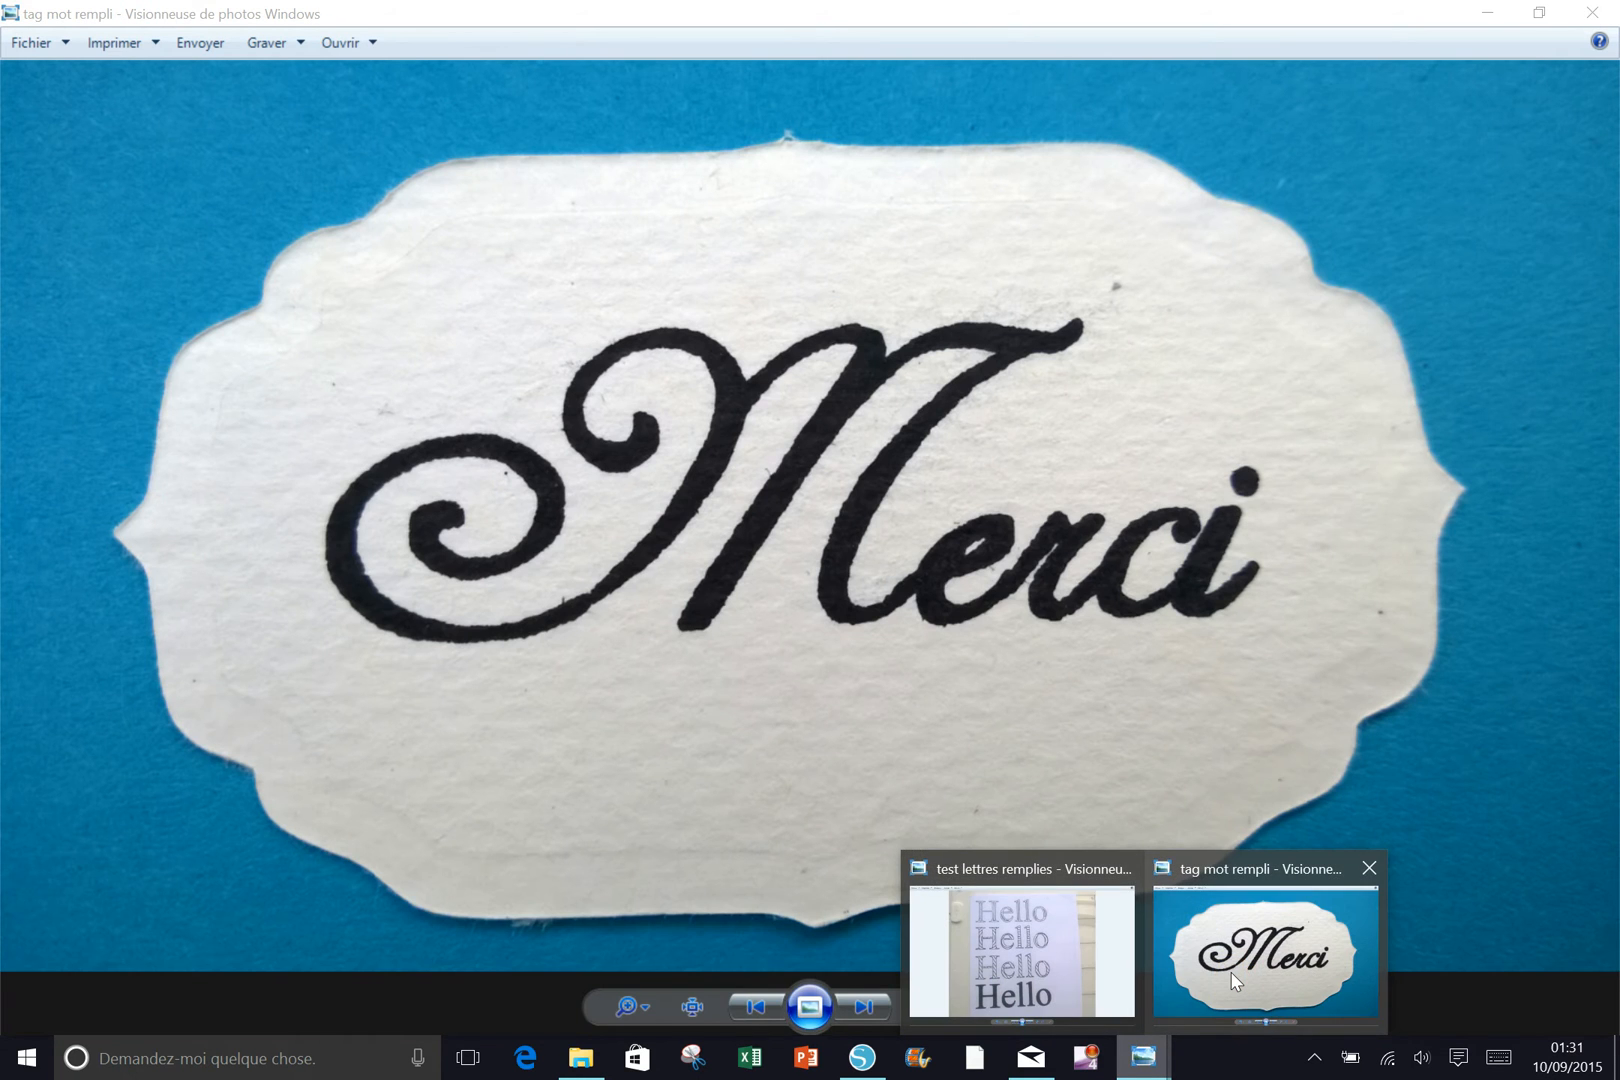
left_click(1236, 982)
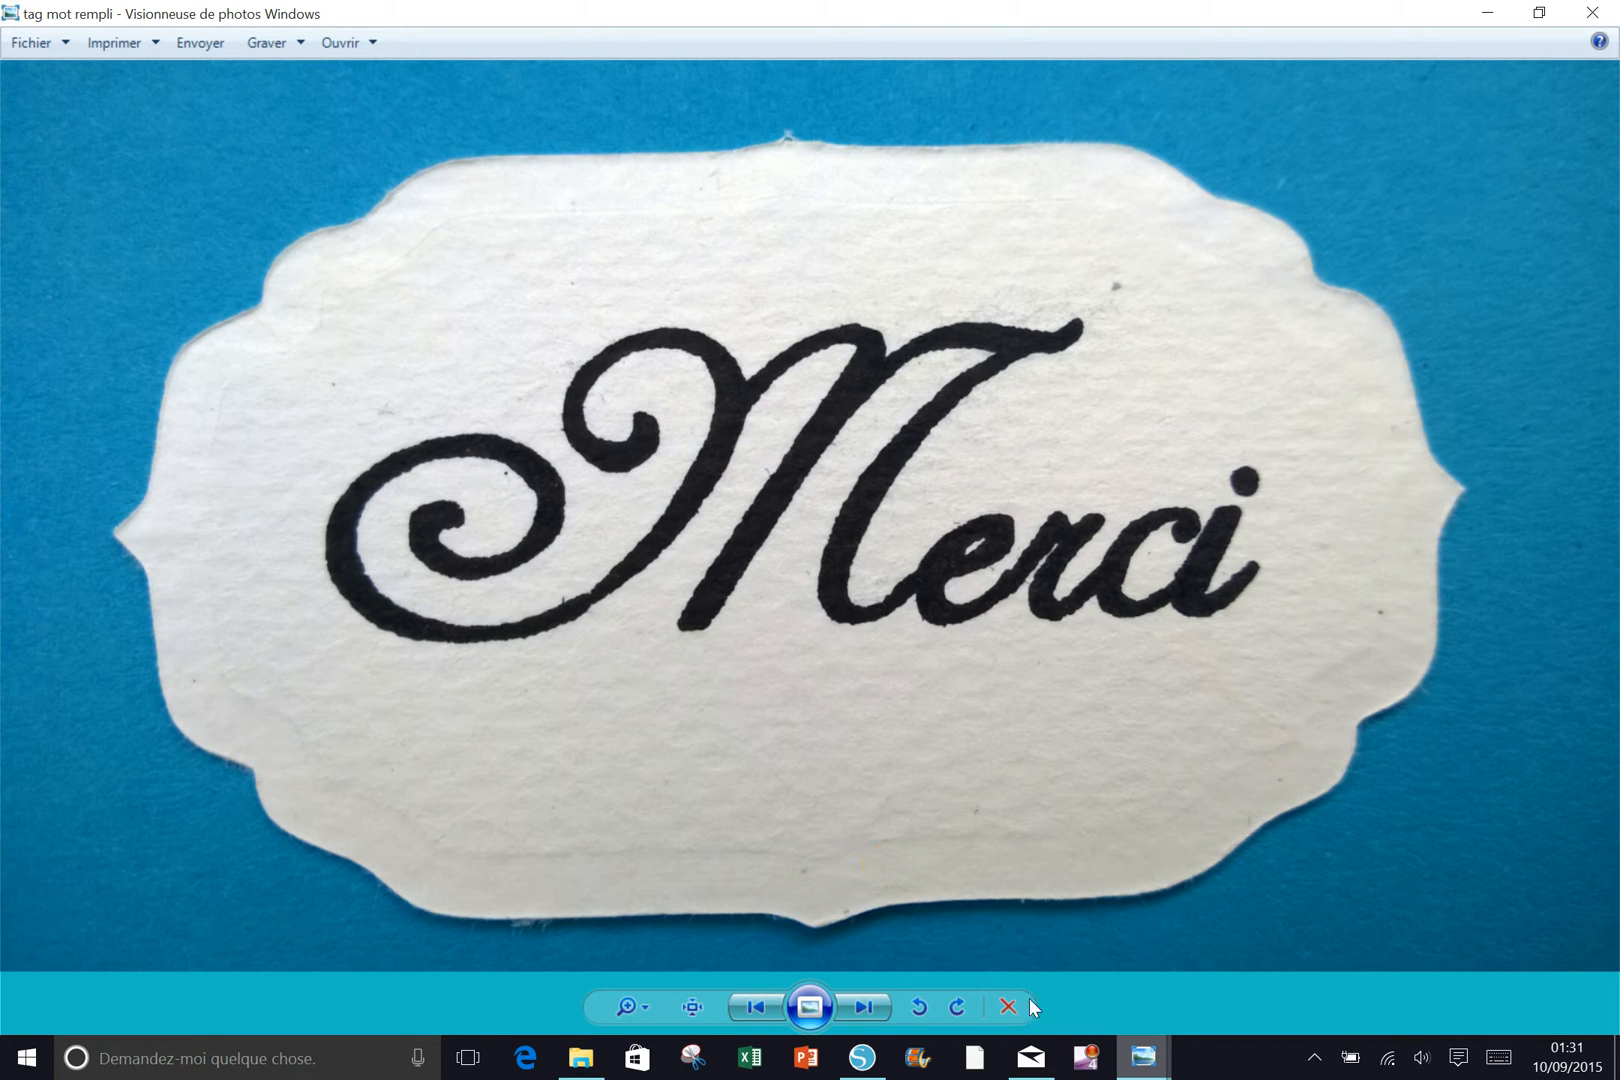
mouse_move(1137, 1070)
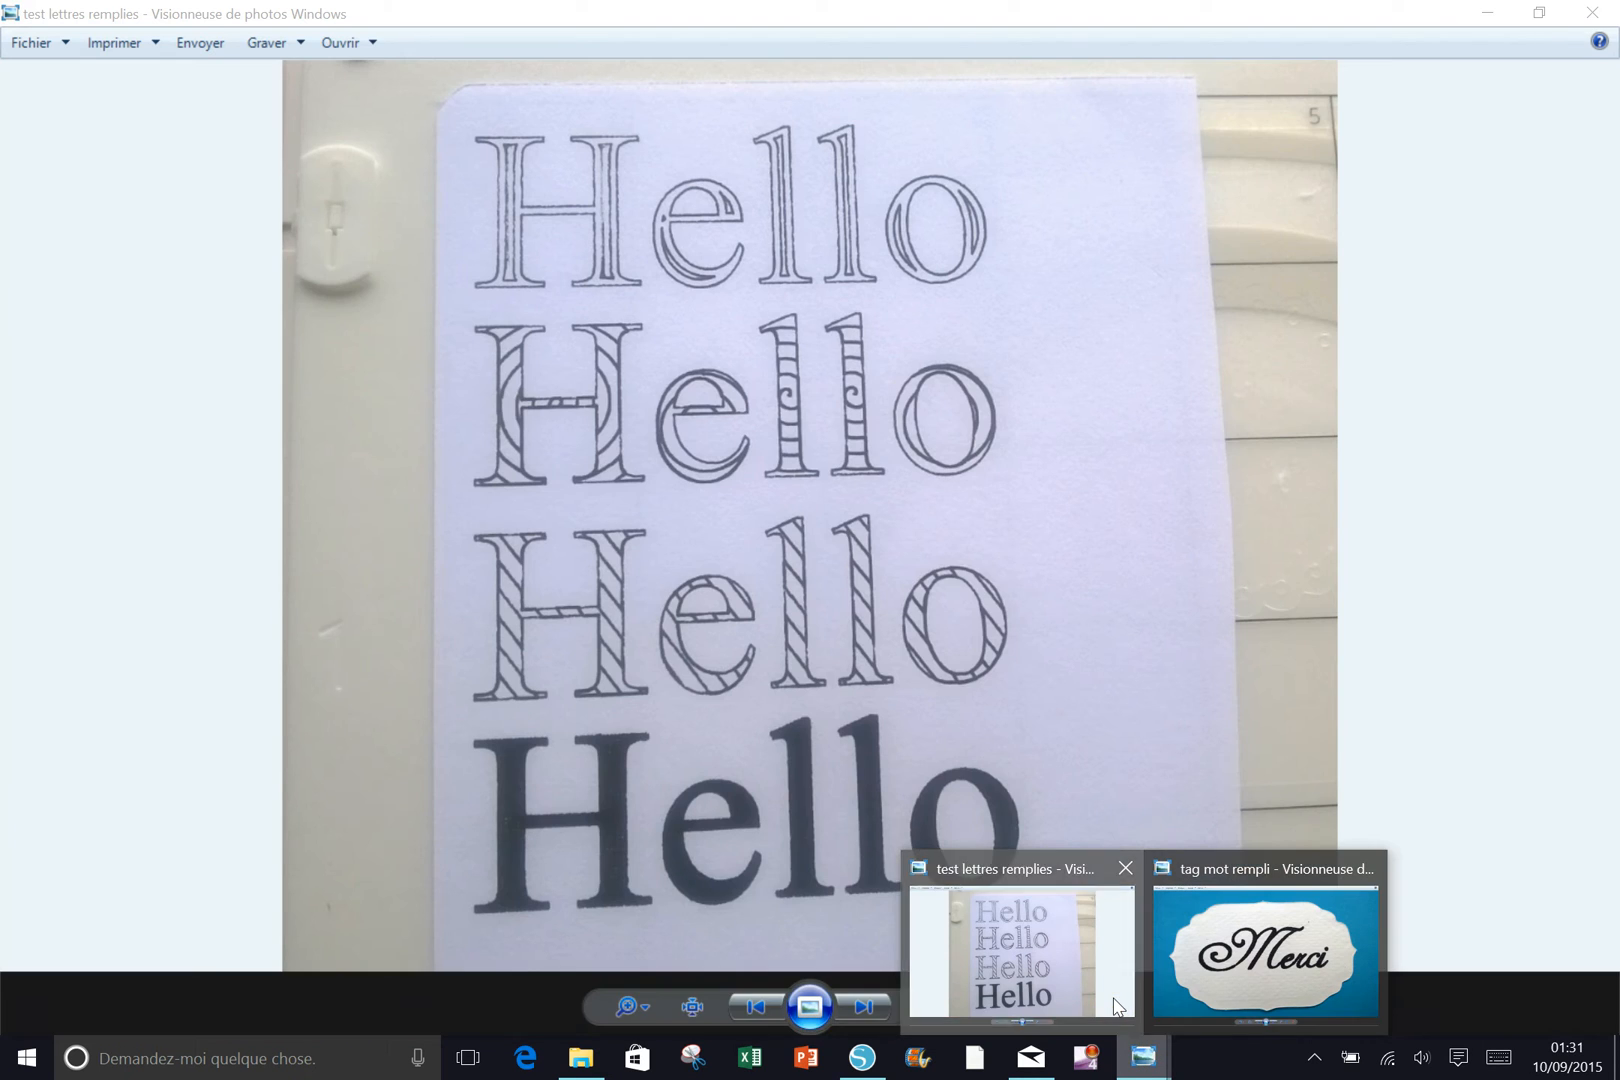
left_click(1117, 1005)
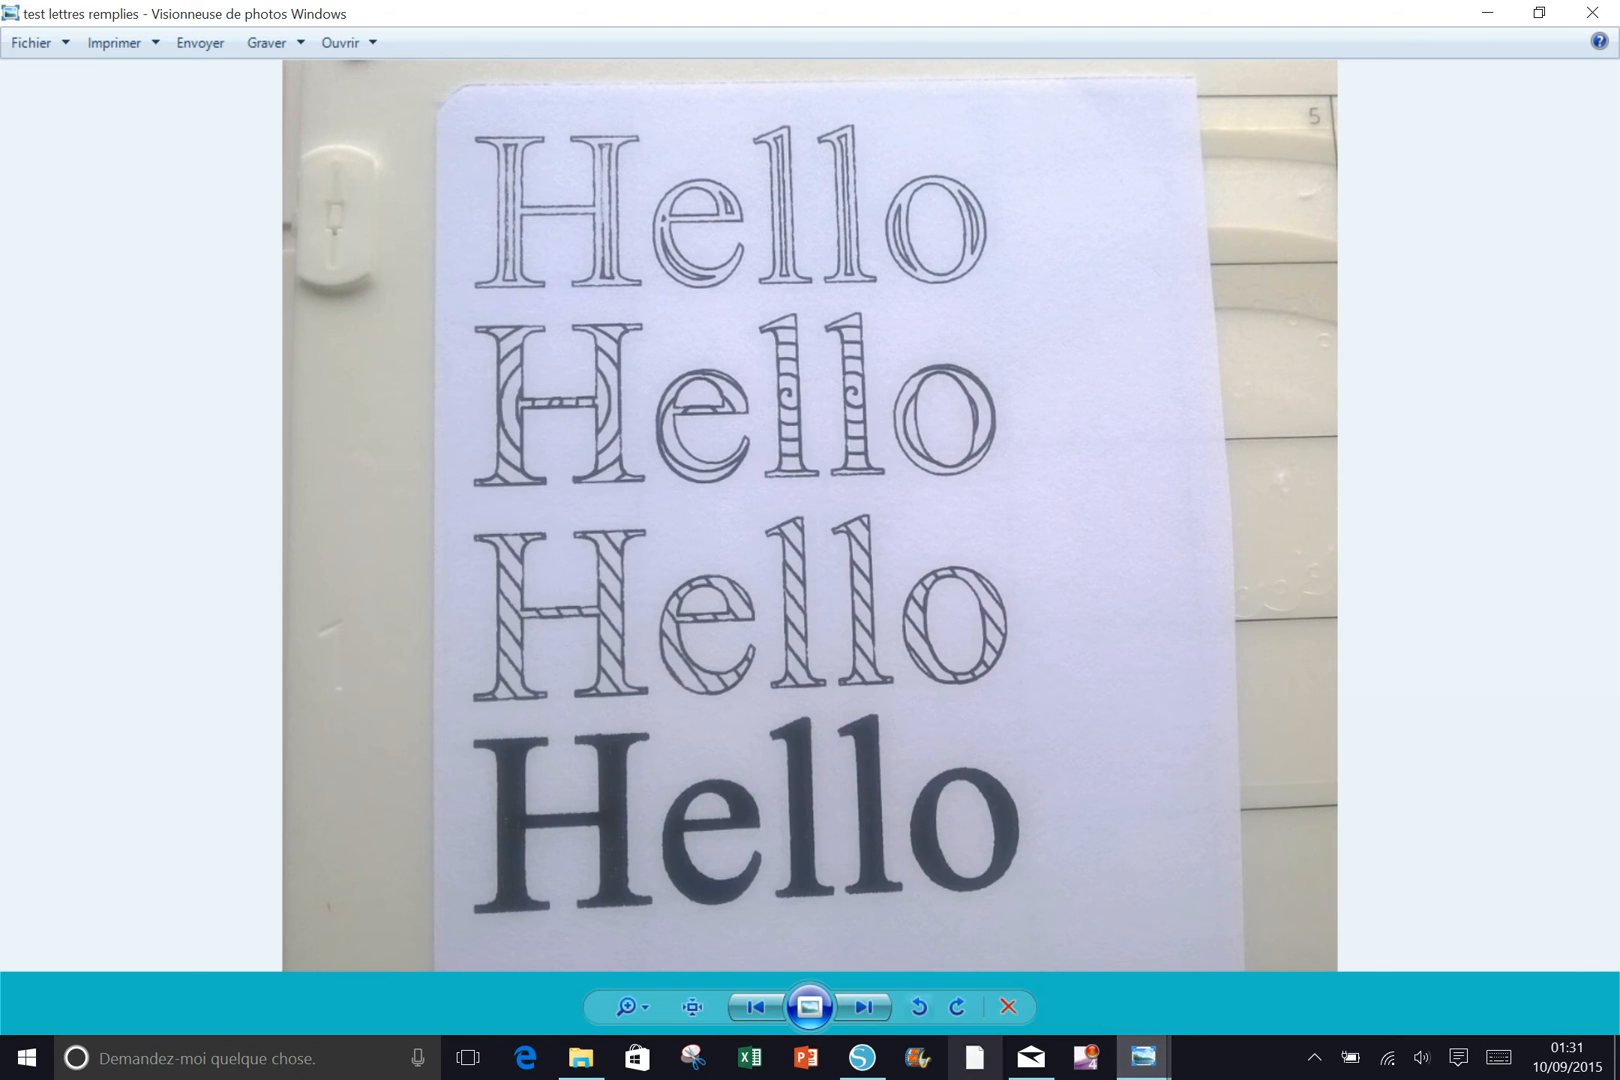
left_click(864, 1057)
left_click(810, 723)
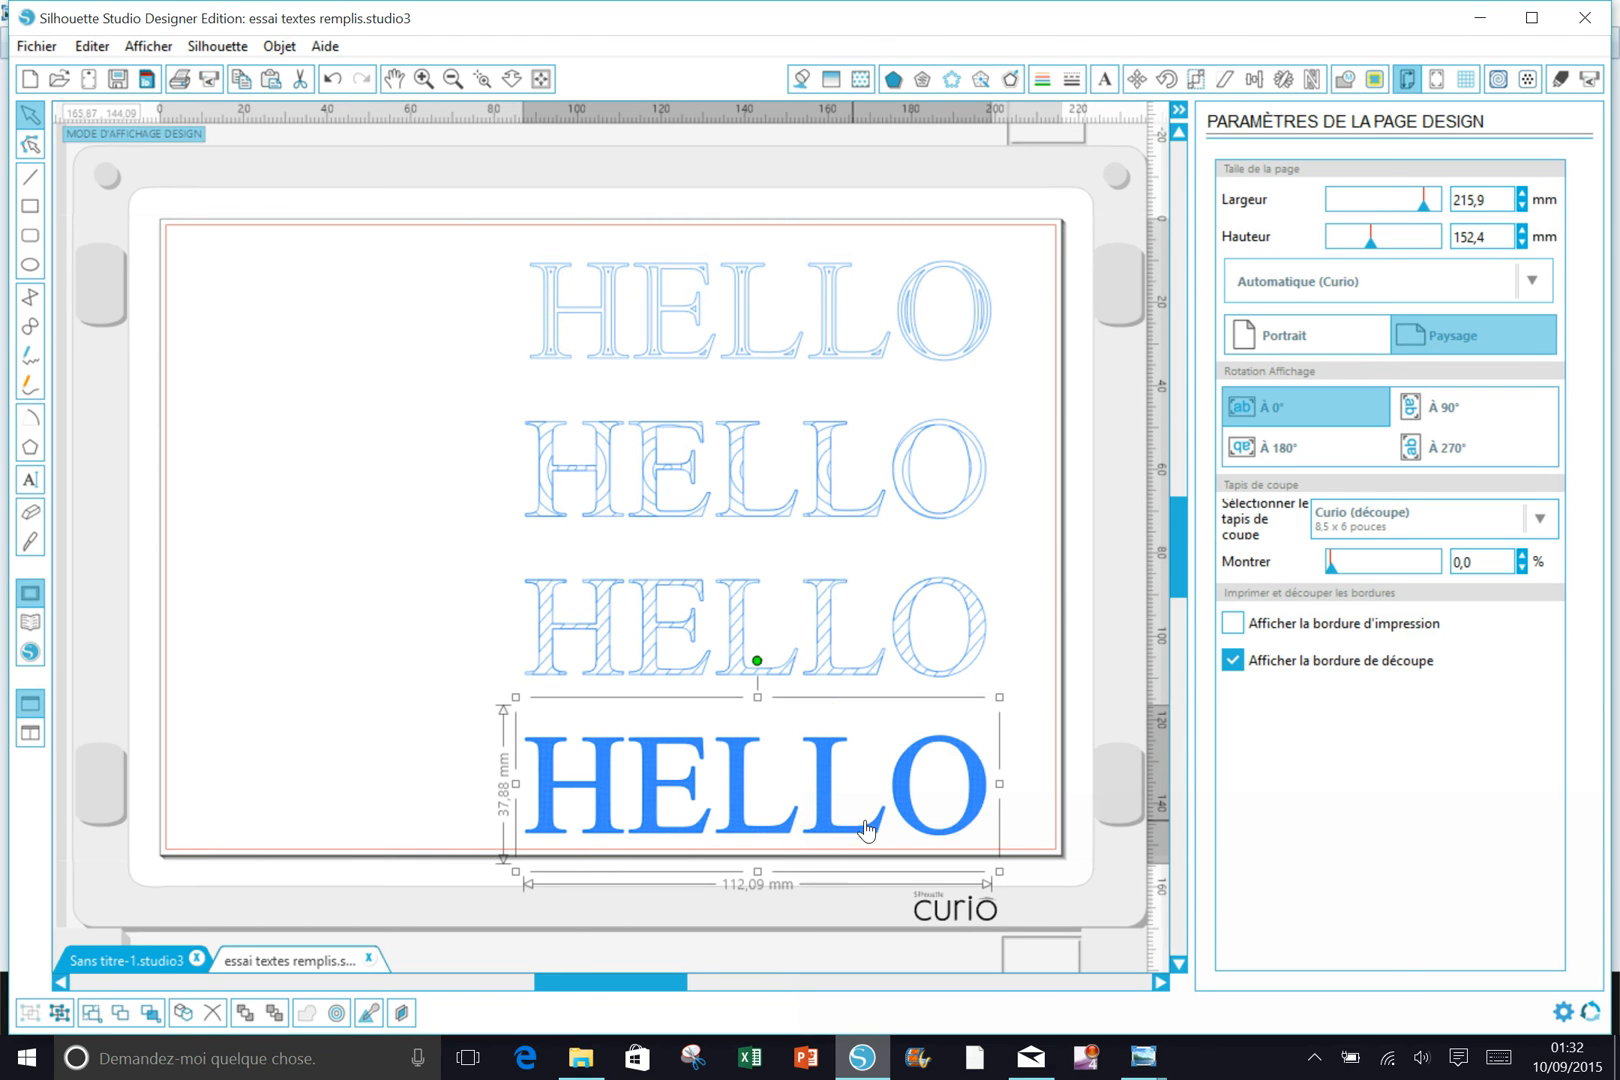
left_click(900, 743)
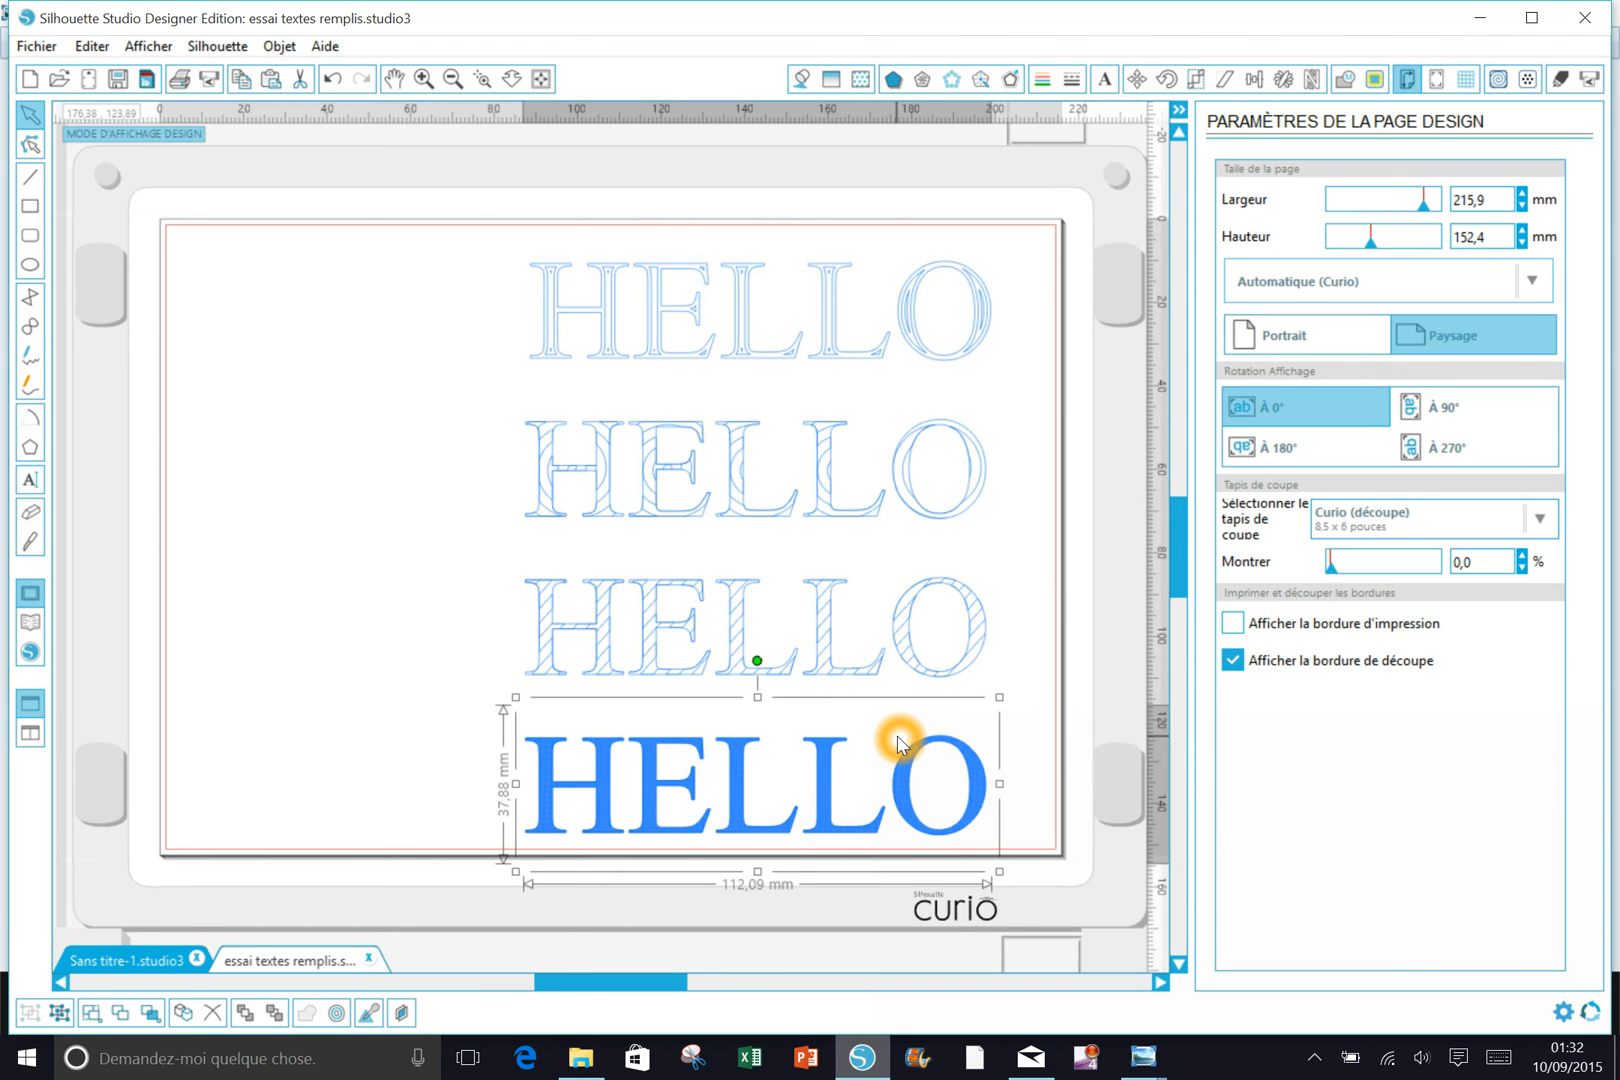